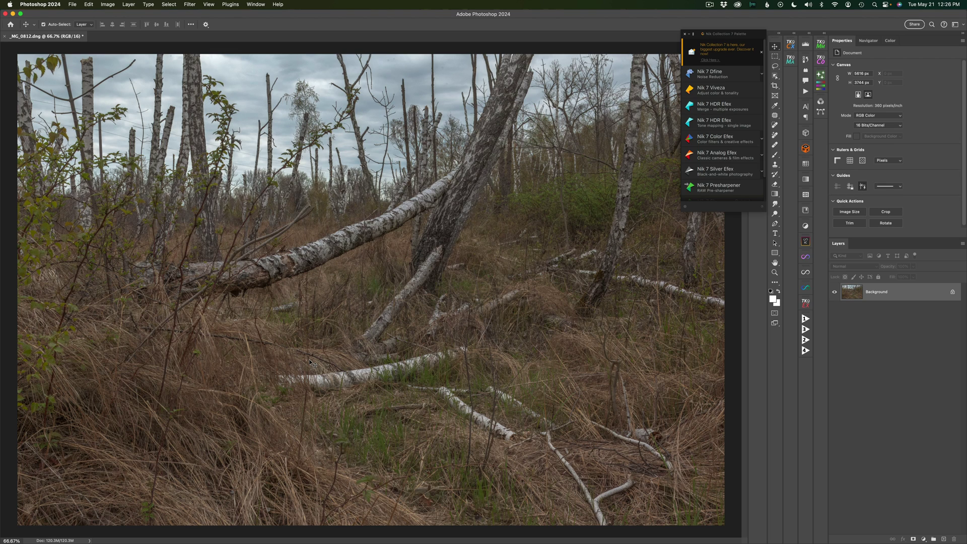
# - Open the Nik Collection 7 palette with Photoshop's Automate command
pyautogui.click(584, 111)
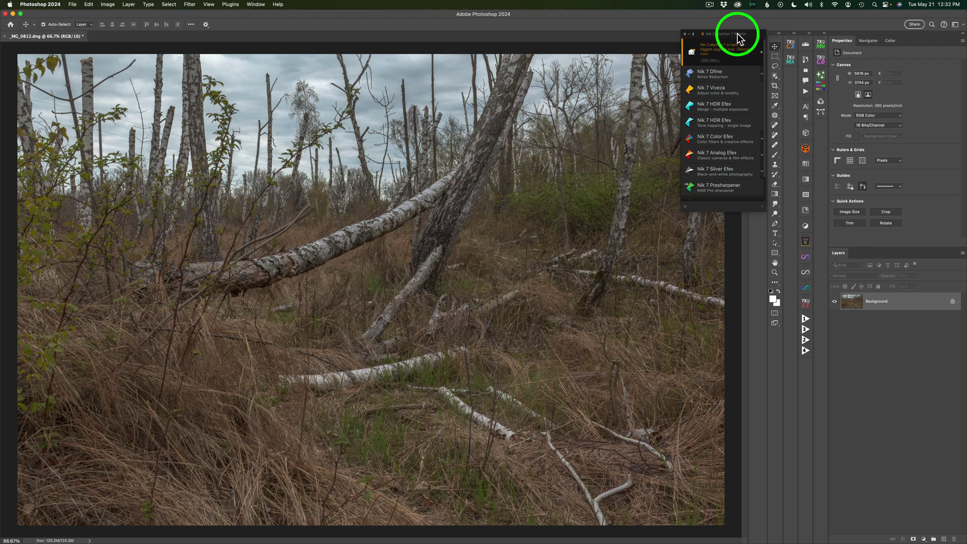
pyautogui.click(73, 5)
pyautogui.moveTo(87, 181)
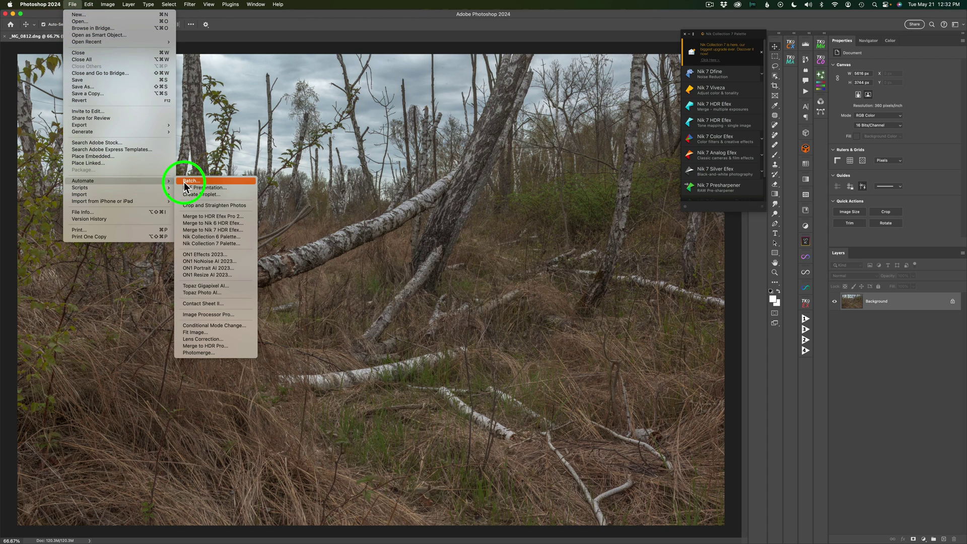
pyautogui.click(213, 245)
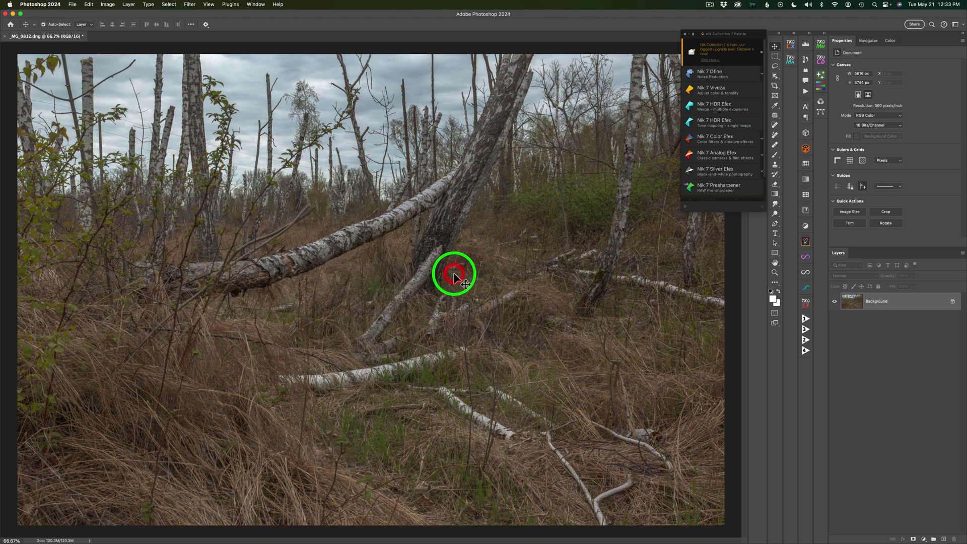
# - Shift the Nik Collection 7 palette slightly, minimize it and restore it over the photo
pyautogui.moveTo(713, 32)
pyautogui.mouseDown()
pyautogui.moveTo(641, 32)
pyautogui.moveTo(715, 36)
pyautogui.mouseUp()
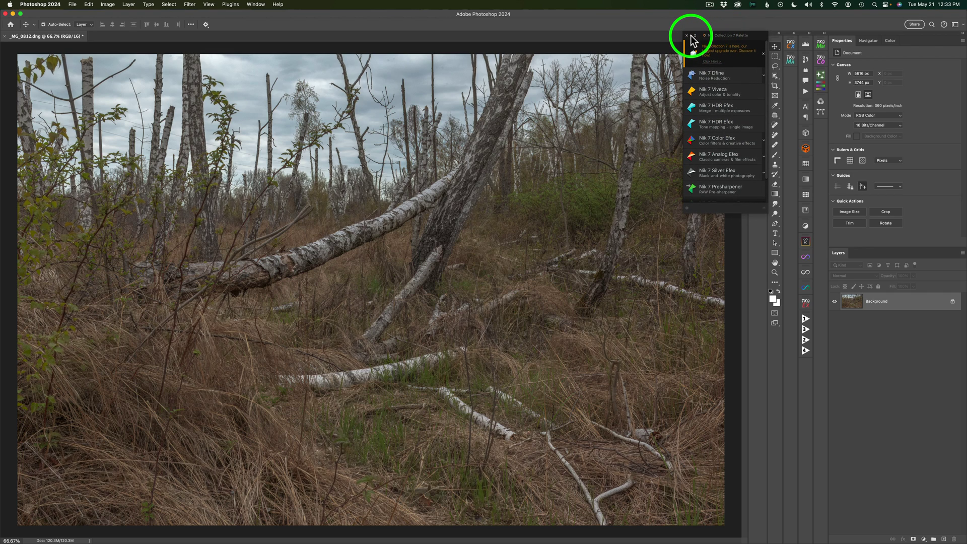
pyautogui.click(691, 36)
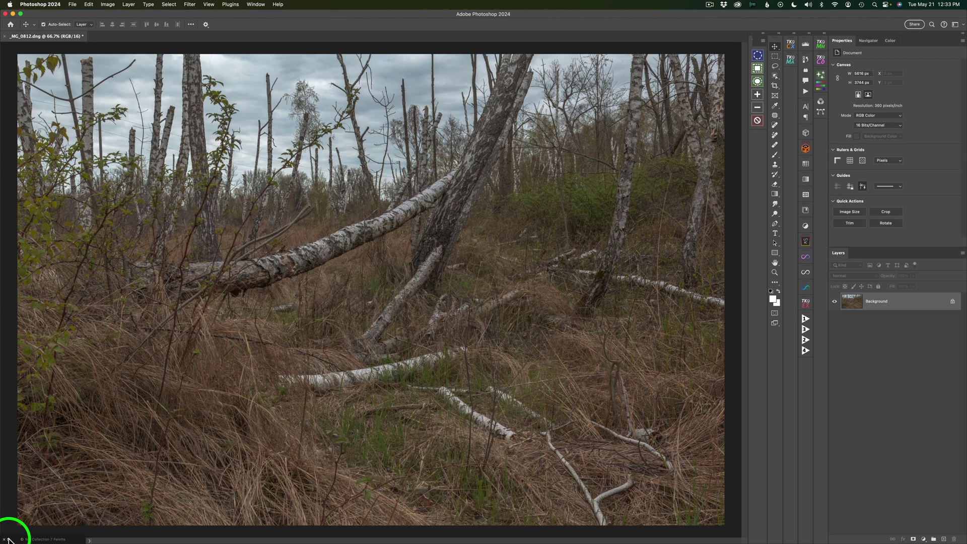
pyautogui.click(9, 540)
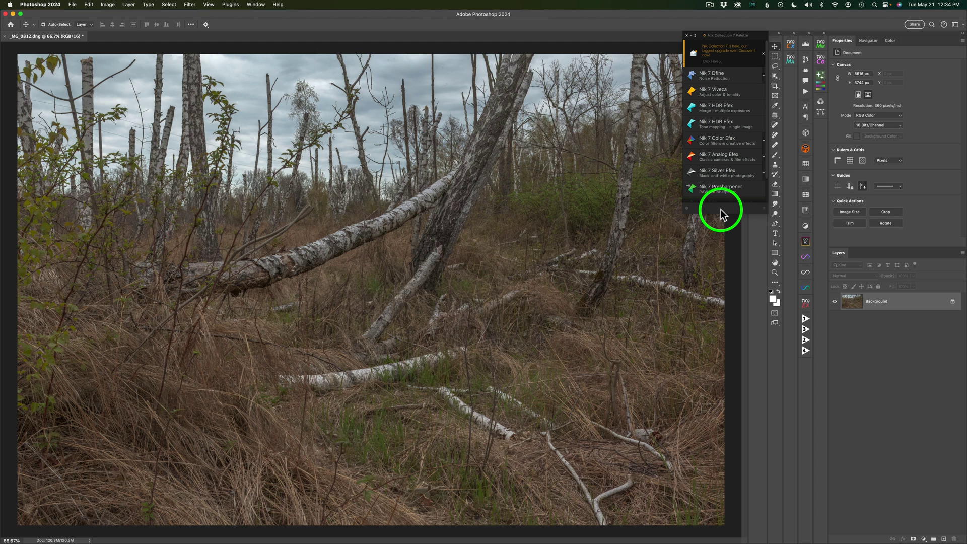
# - Launch Nik 7 Color Efex on the photo and show it in single-image view, fitted to the window
pyautogui.click(726, 140)
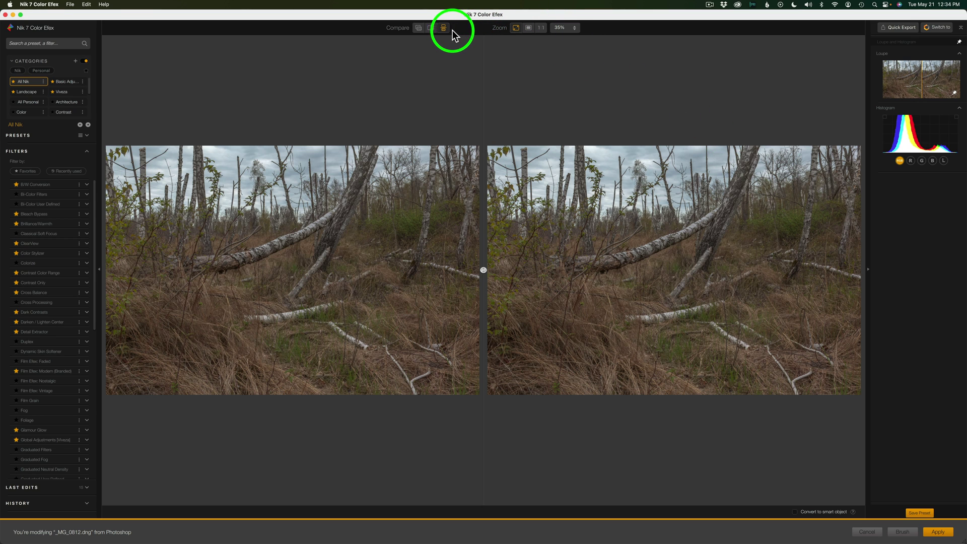
pyautogui.click(418, 28)
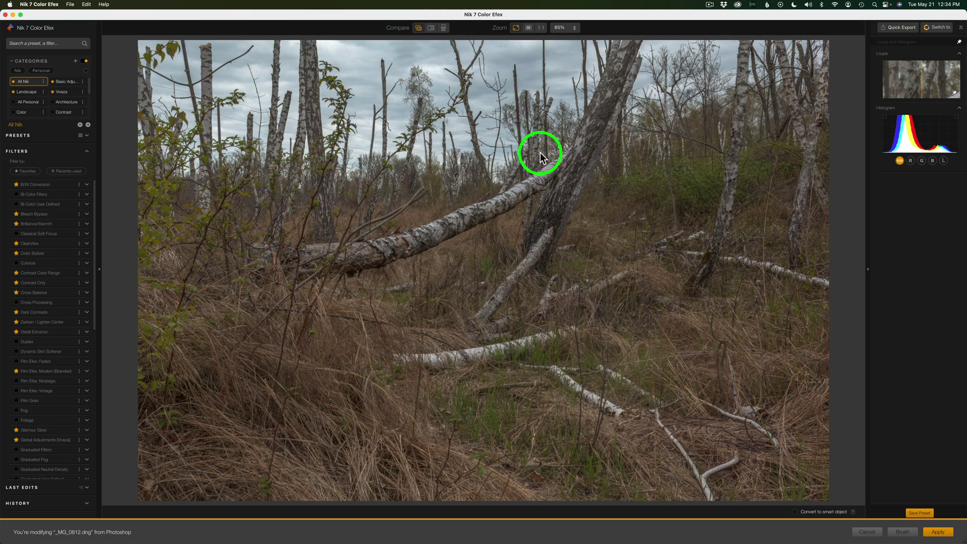
pyautogui.click(529, 28)
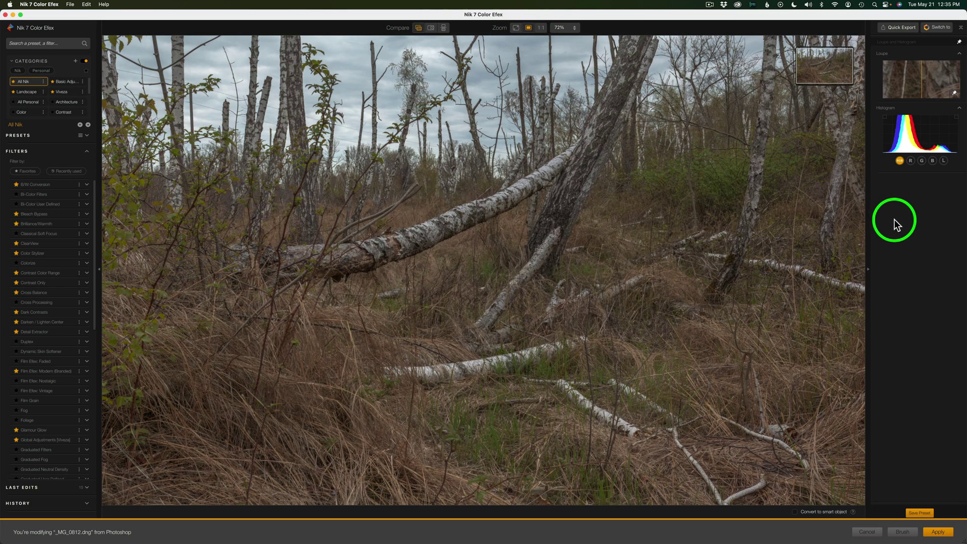
pyautogui.click(515, 27)
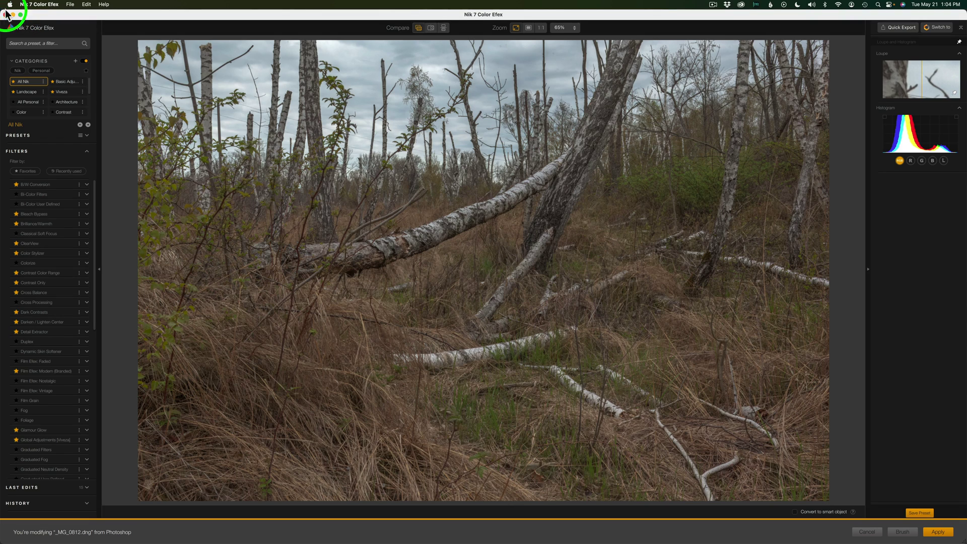
# - Search the filters for "viveza" and apply the Global Adjustments filter to the photo
pyautogui.click(70, 91)
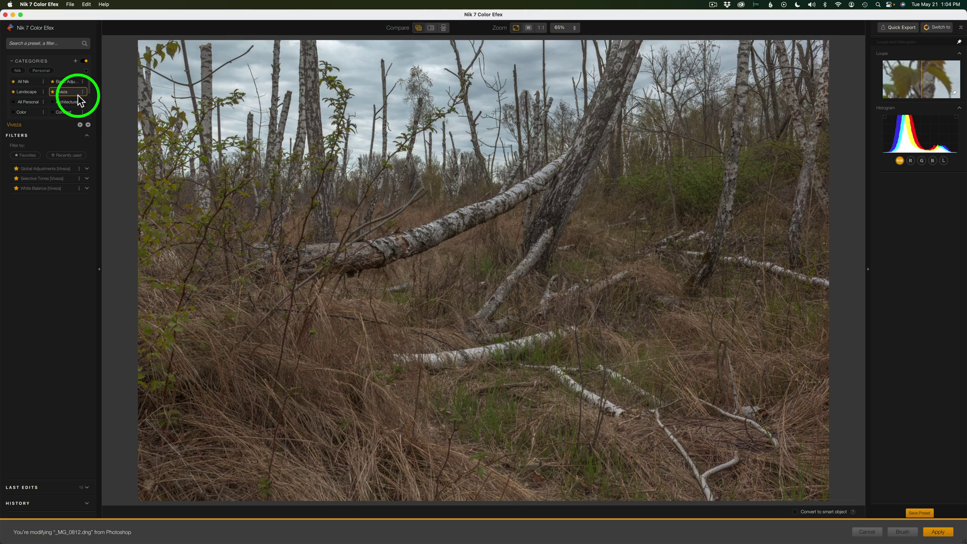
pyautogui.click(41, 44)
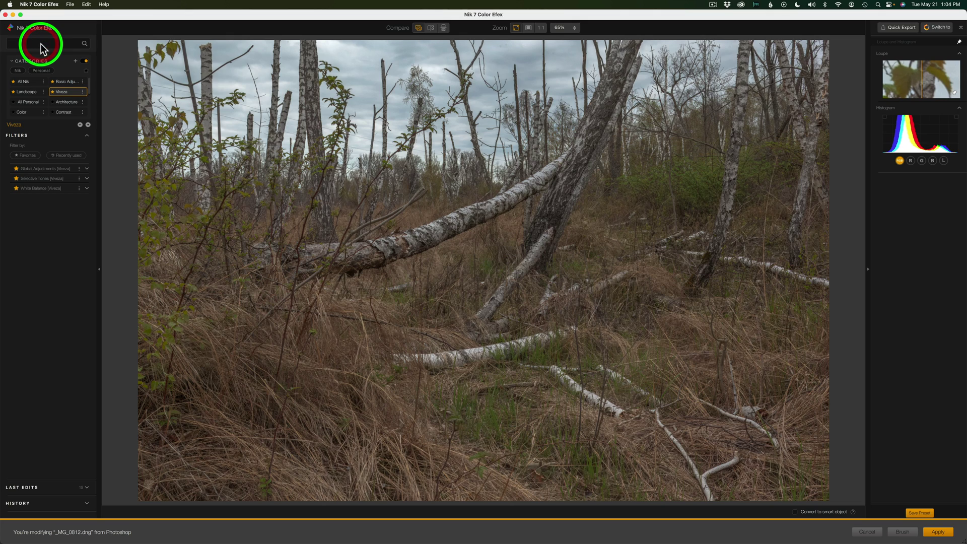
pyautogui.write('viveza')
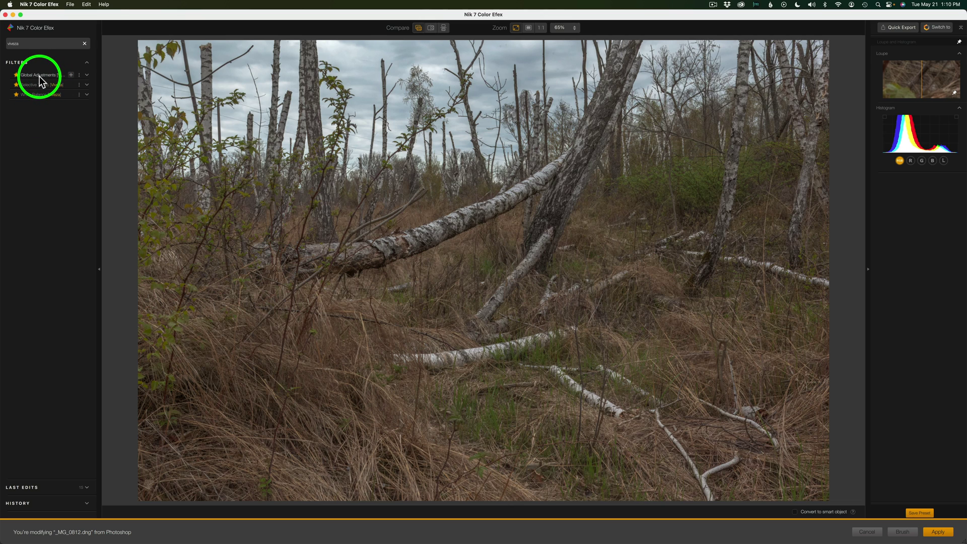
pyautogui.click(72, 75)
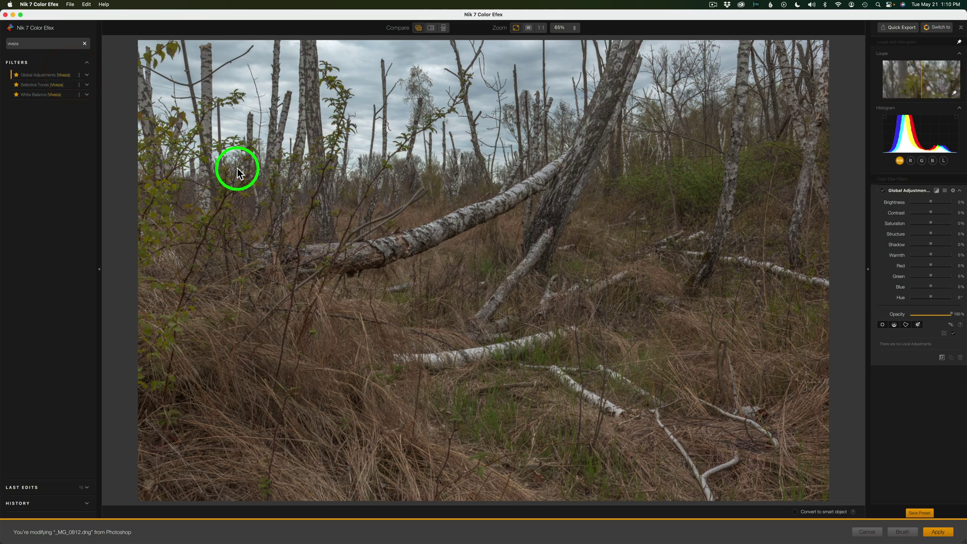
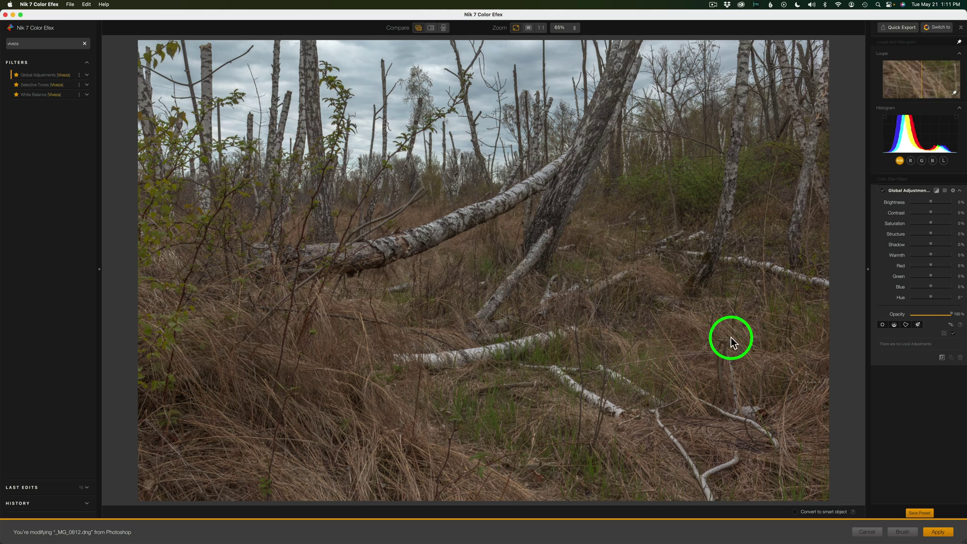
# - Add a luminosity mask sampled from the brown grass below the fallen birch trunk and preview the mask in black and white
pyautogui.click(917, 325)
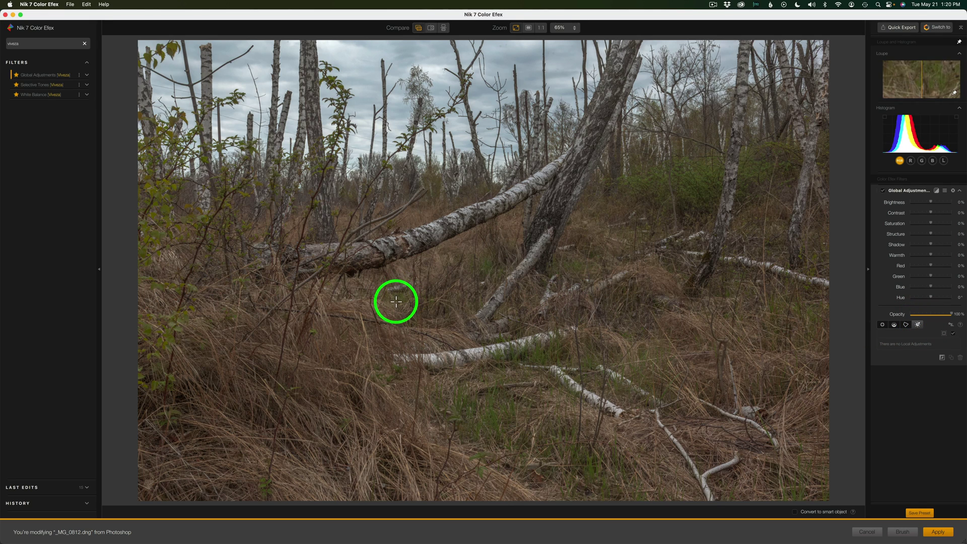
pyautogui.click(368, 302)
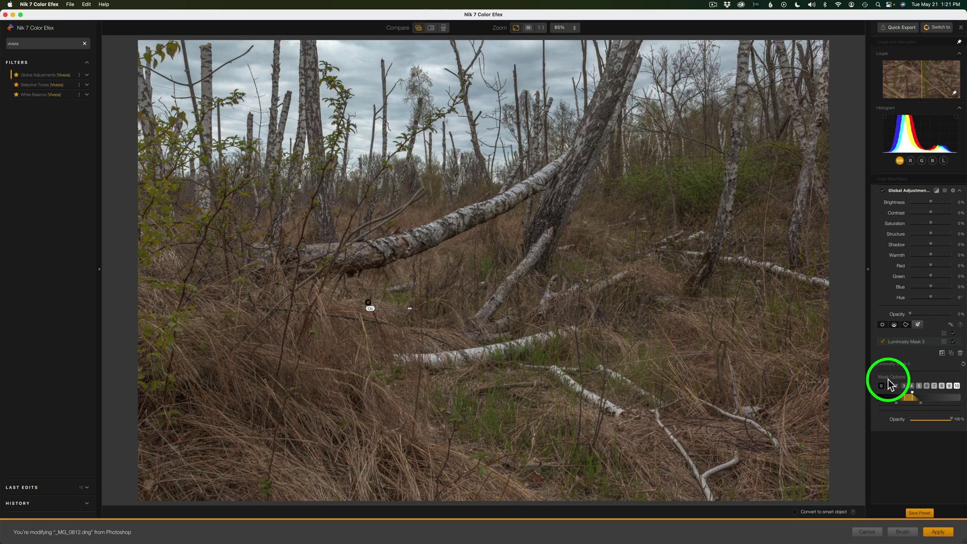
pyautogui.moveTo(900, 391); pyautogui.dragTo(920, 403)
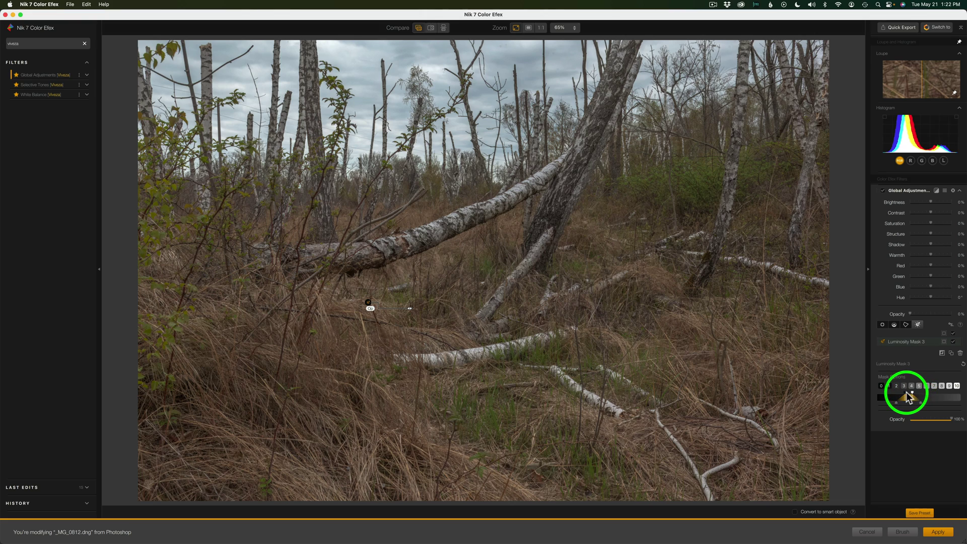
pyautogui.moveTo(906, 392); pyautogui.dragTo(895, 391)
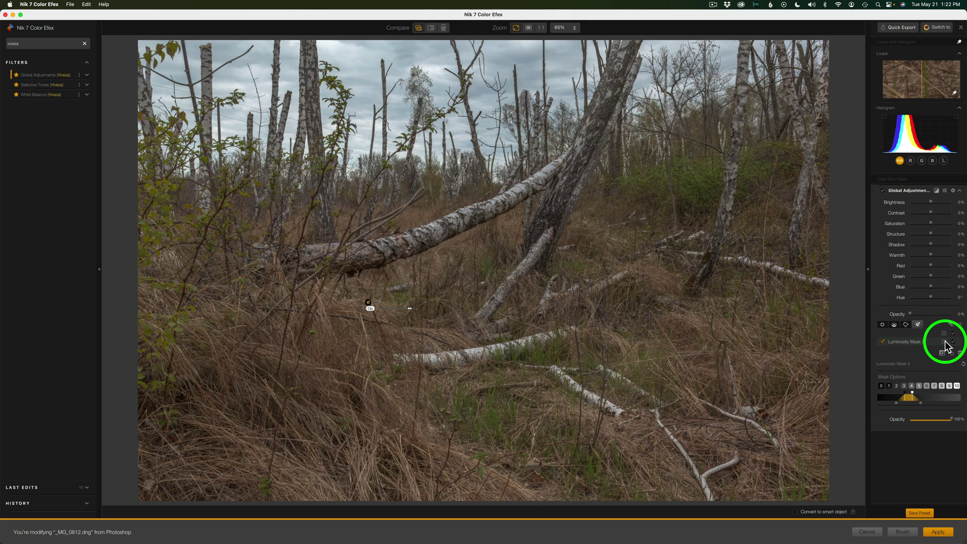
pyautogui.click(944, 342)
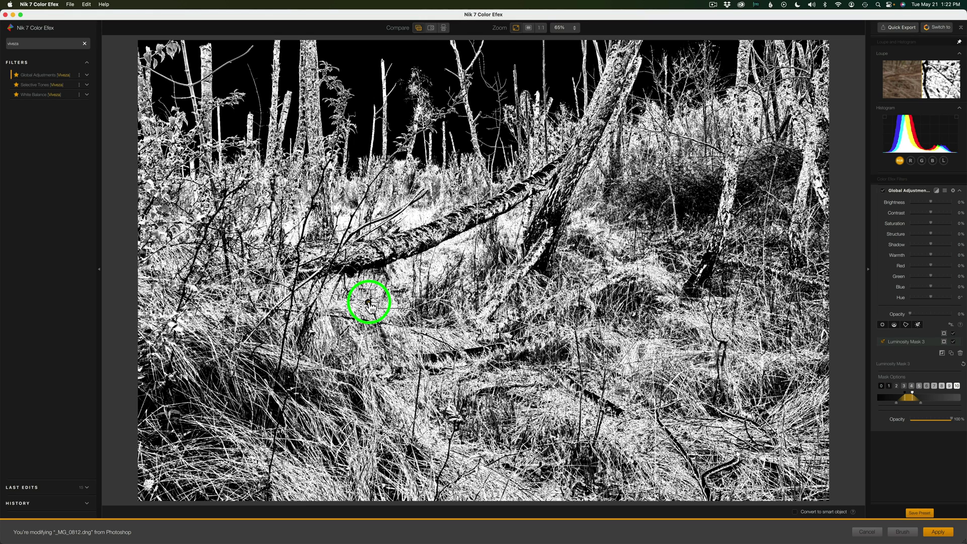
pyautogui.click(943, 342)
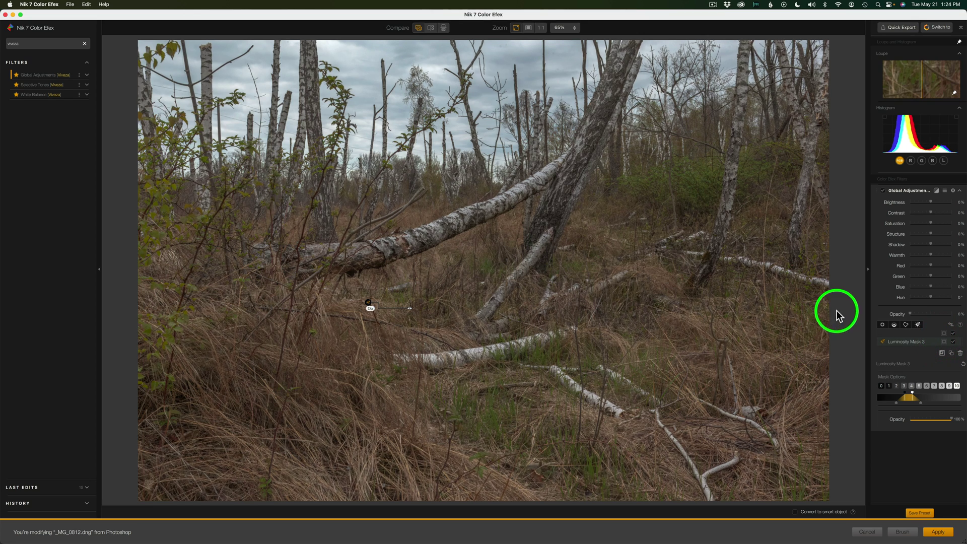
pyautogui.click(916, 381)
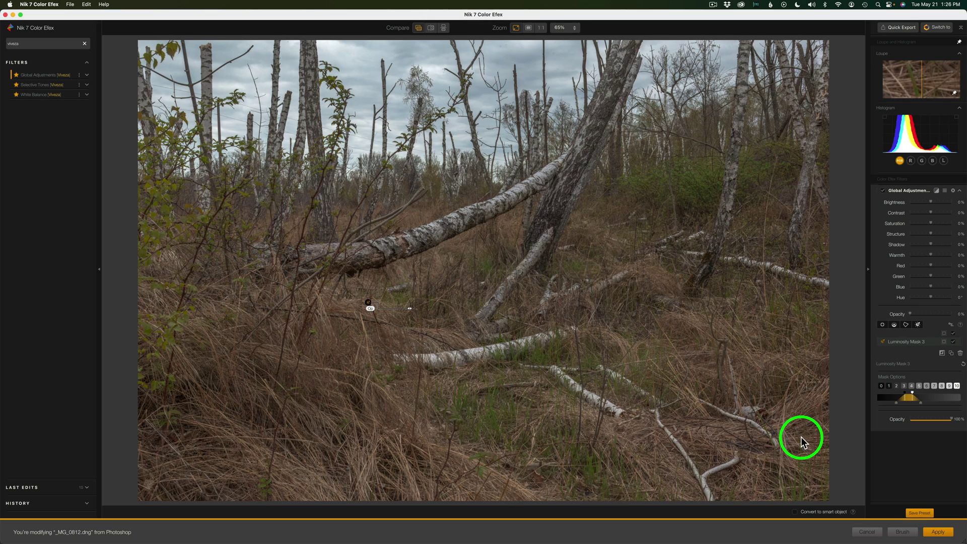
# - Enable conversion to a smart object and set Brightness and Contrast to 11% with raised Saturation in Global Adjustments, comparing before and after
pyautogui.click(794, 512)
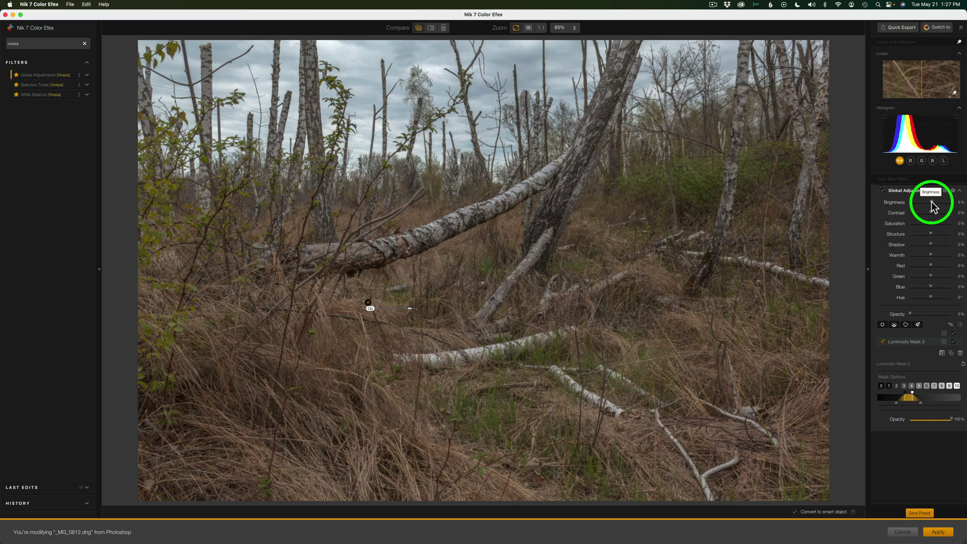
pyautogui.moveTo(931, 202)
pyautogui.mouseDown()
pyautogui.moveTo(942, 215)
pyautogui.moveTo(932, 212)
pyautogui.mouseUp()
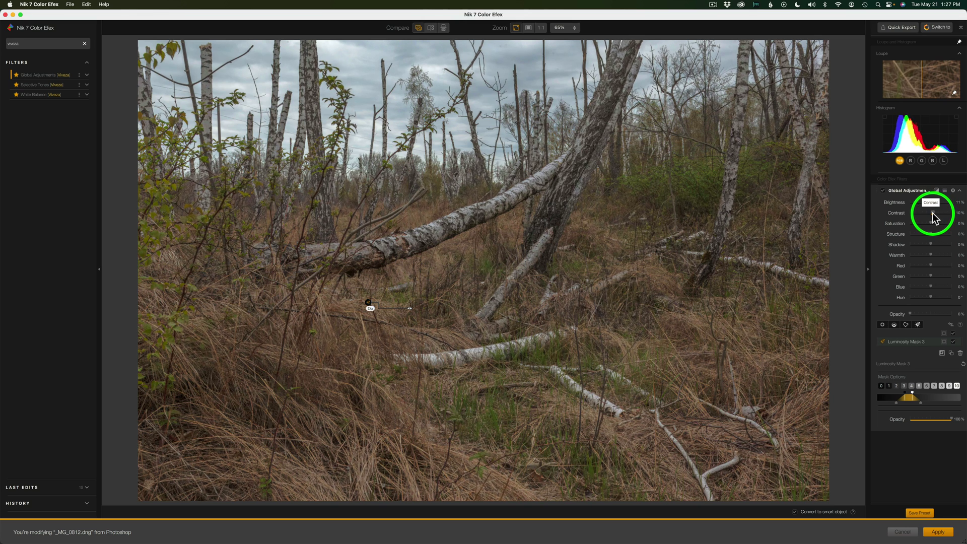
pyautogui.moveTo(932, 212); pyautogui.dragTo(932, 212)
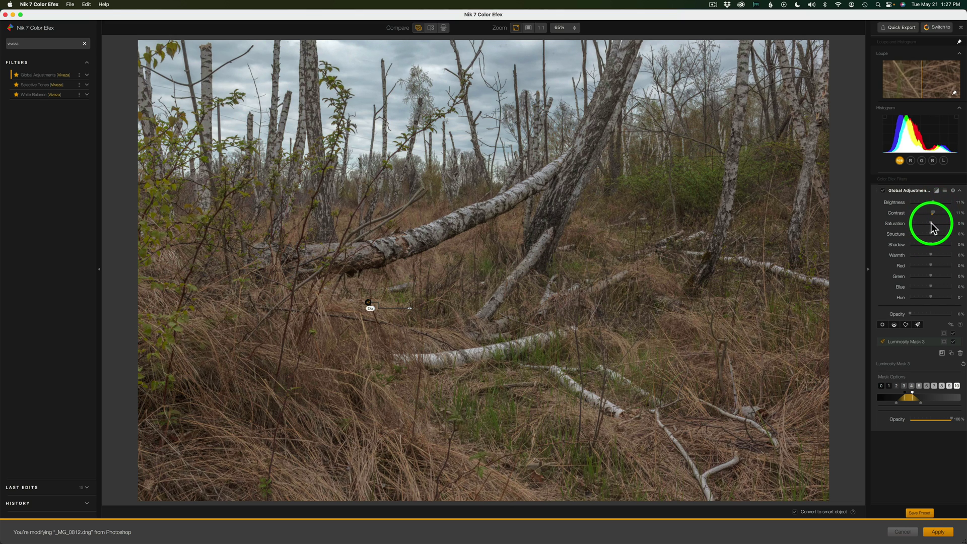
pyautogui.moveTo(930, 222); pyautogui.dragTo(937, 223)
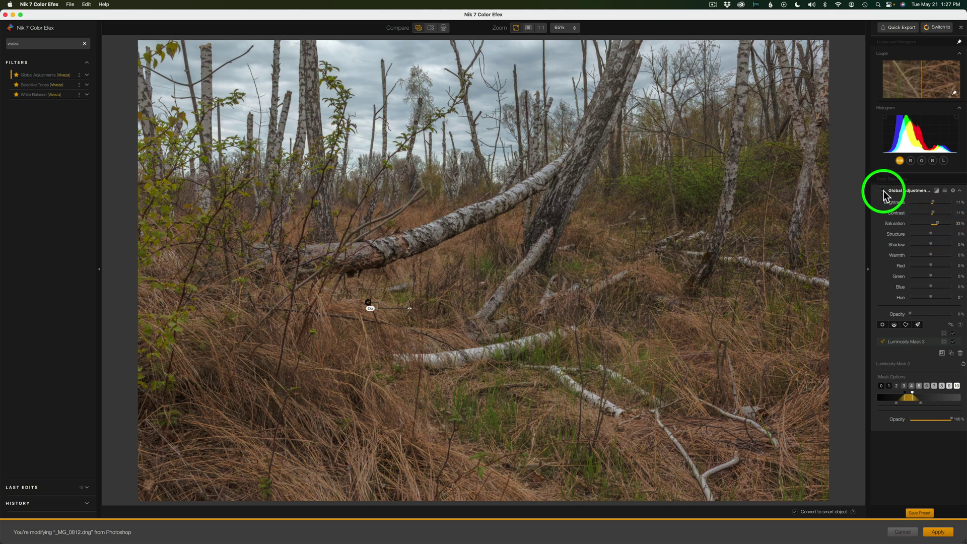
pyautogui.click(883, 190)
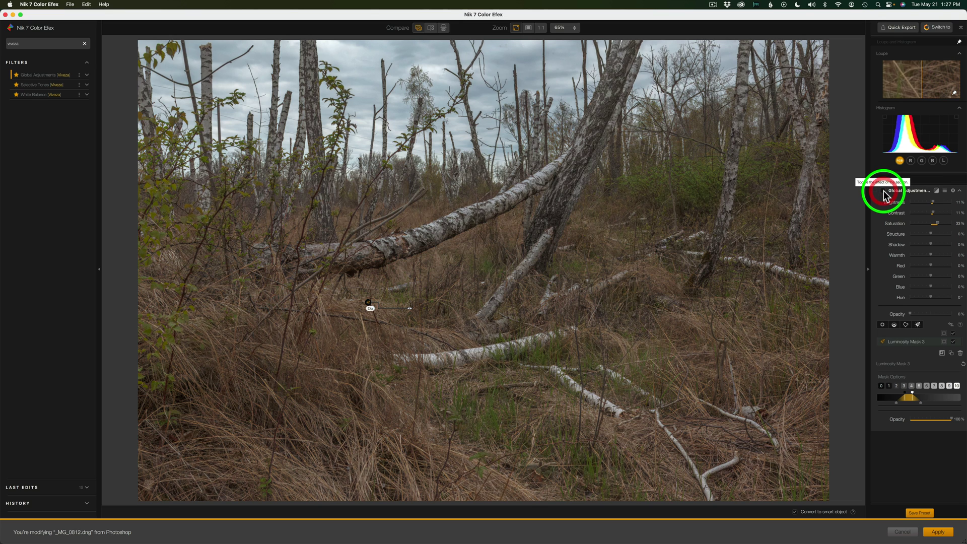
pyautogui.click(883, 190)
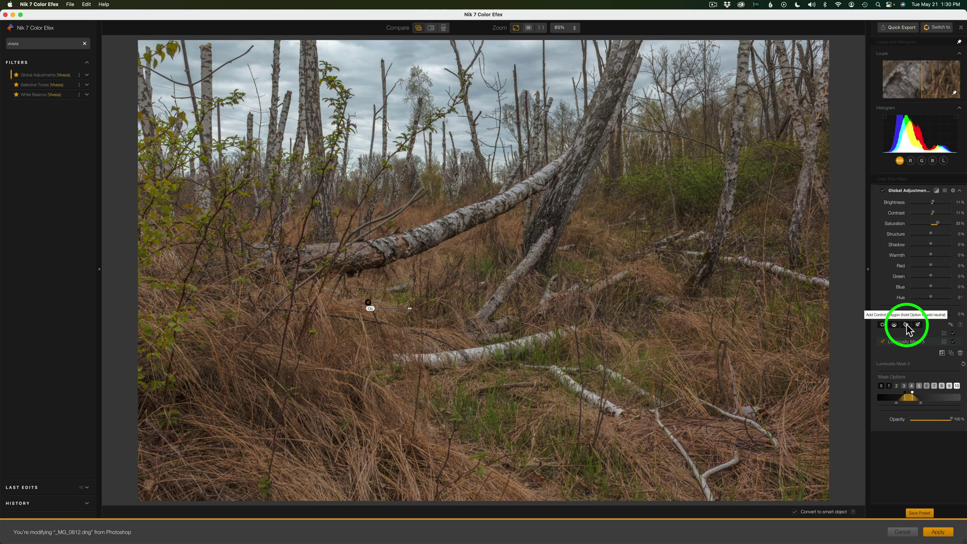
# - Outline the sky and treetops above the horizon with a closed neutral control polygon reaching just beyond the photo's edges
pyautogui.click(906, 326)
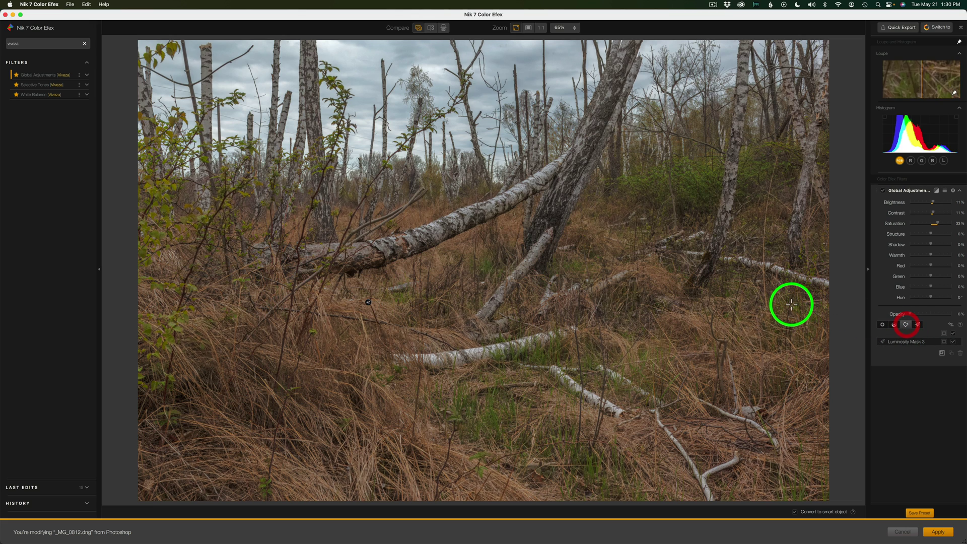
pyautogui.click(130, 170)
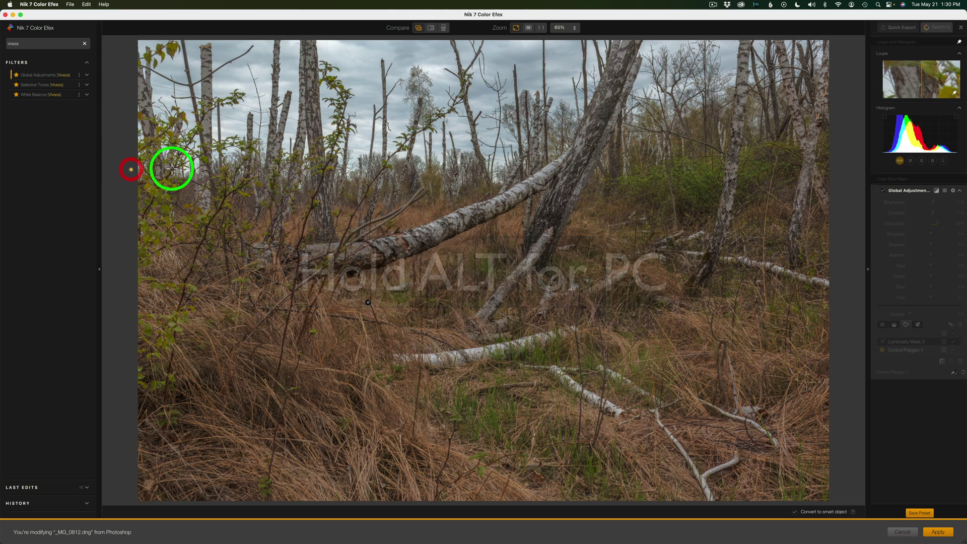
pyautogui.click(269, 169)
pyautogui.click(419, 169)
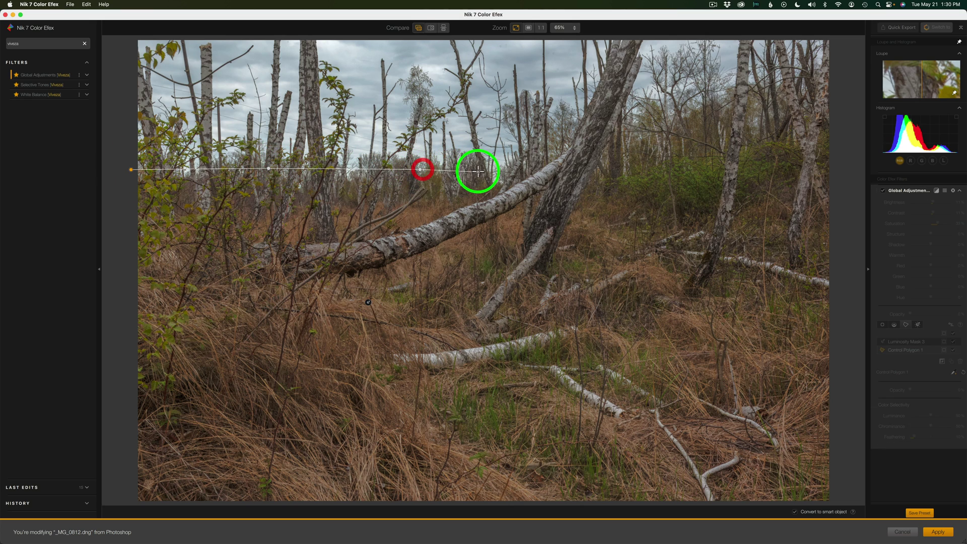
pyautogui.click(479, 171)
pyautogui.click(521, 172)
pyautogui.click(559, 161)
pyautogui.click(605, 163)
pyautogui.click(653, 158)
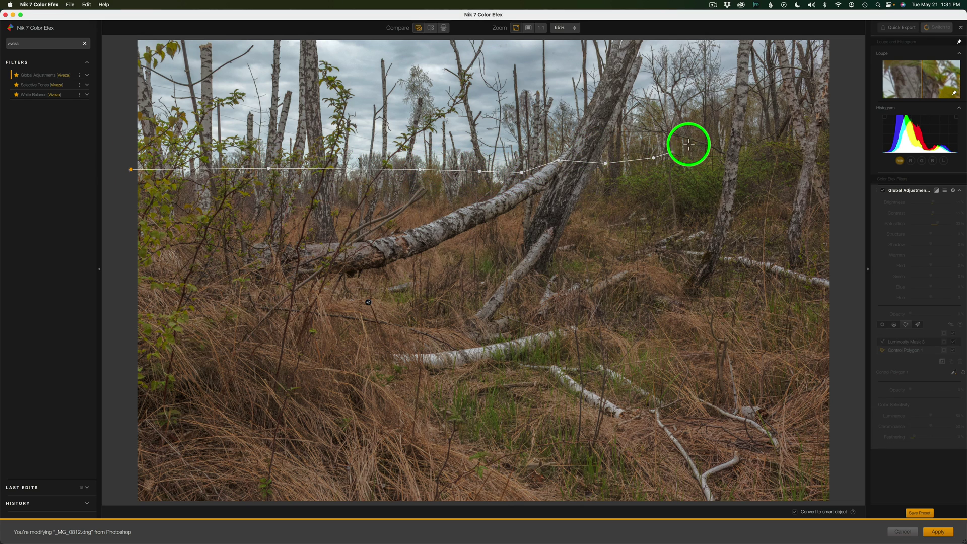
pyautogui.click(695, 141)
pyautogui.click(754, 124)
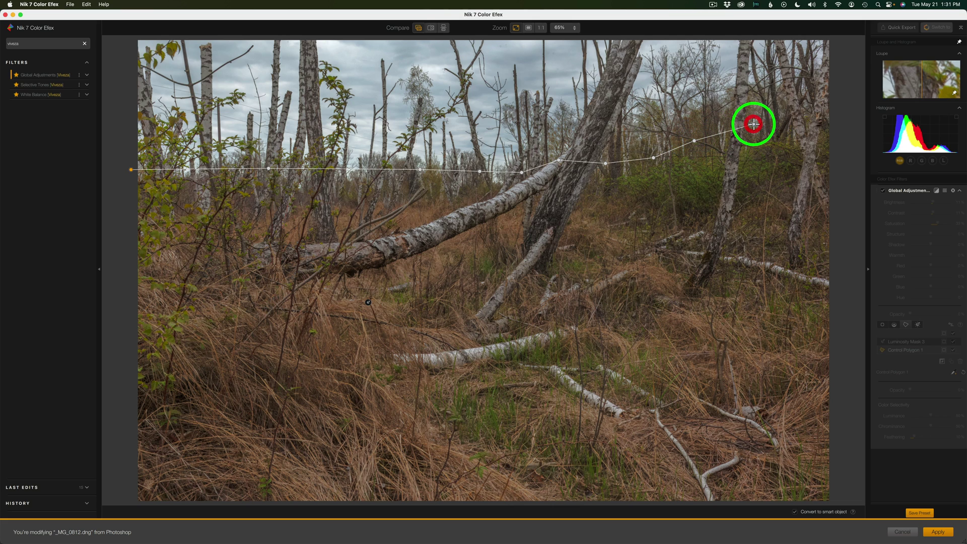
pyautogui.click(799, 122)
pyautogui.click(834, 122)
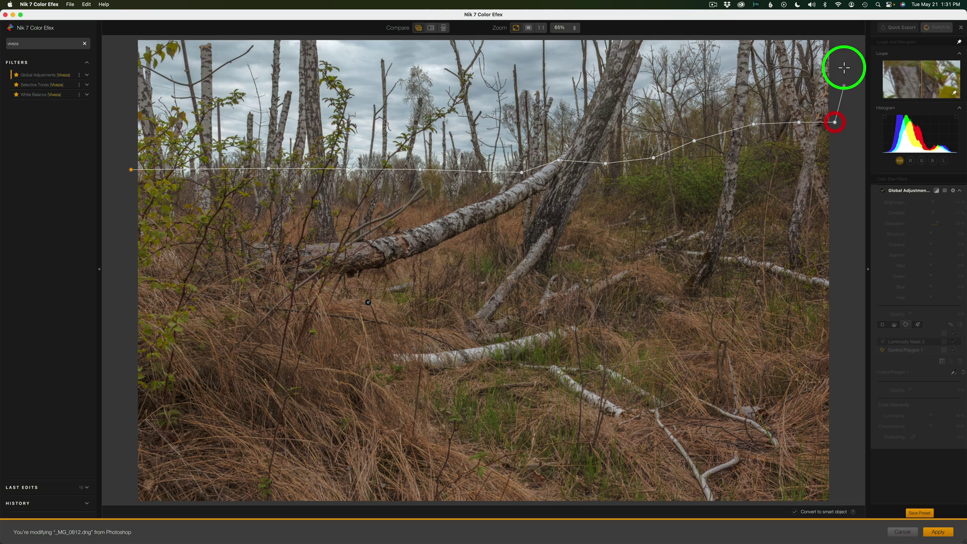
pyautogui.click(838, 37)
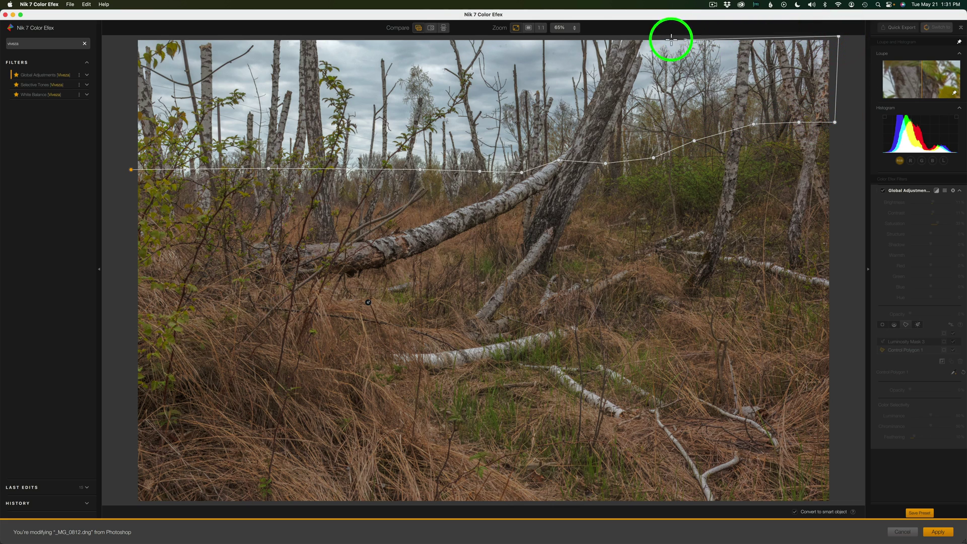
pyautogui.click(119, 34)
pyautogui.click(130, 39)
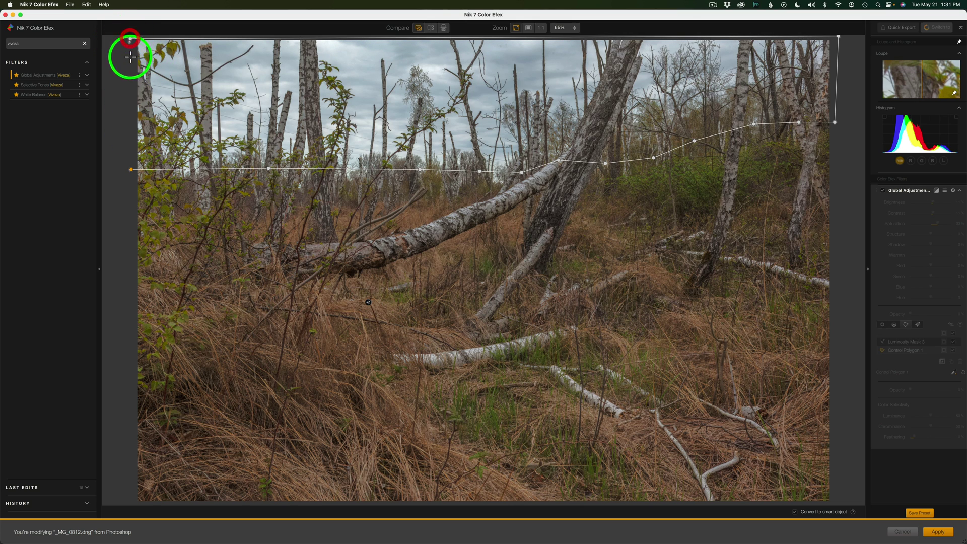
pyautogui.click(131, 170)
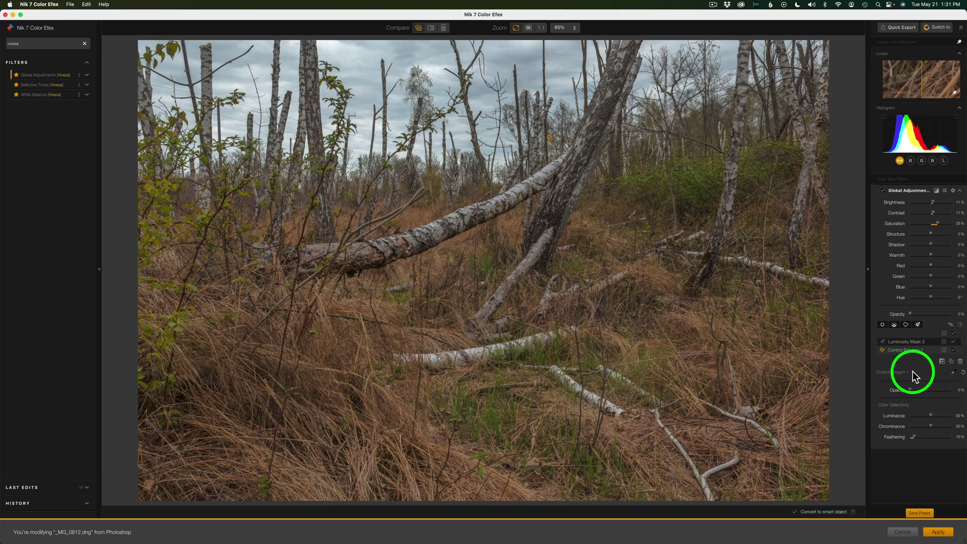
# - Set the control polygon's Luminance and Chrominance selectivity to 0%, checking its masks and comparing the photo with and without the filter
pyautogui.click(944, 351)
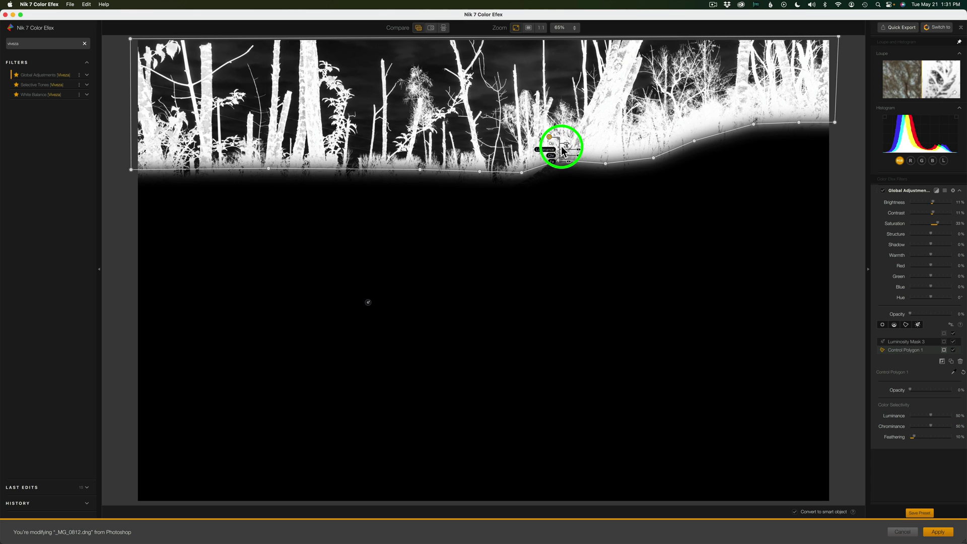
pyautogui.click(944, 352)
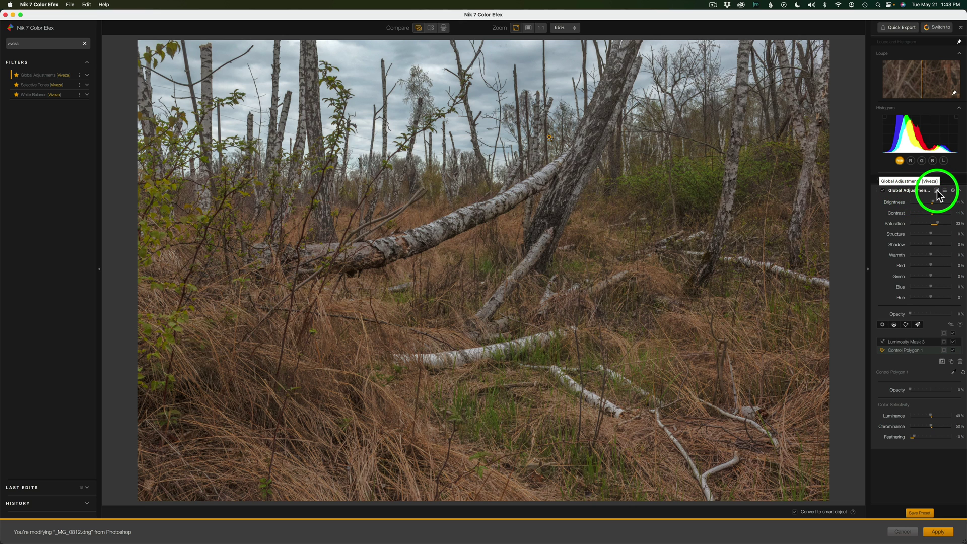
pyautogui.click(937, 191)
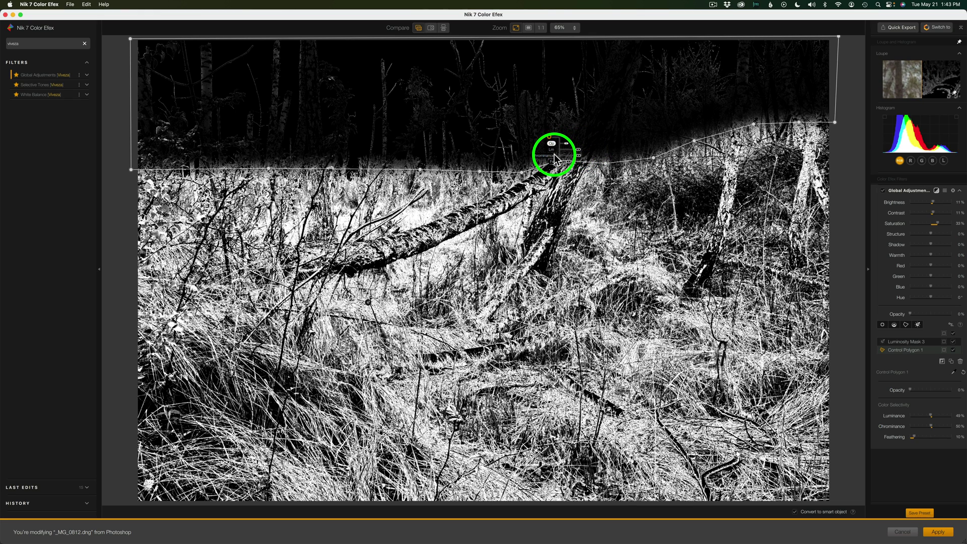
pyautogui.moveTo(578, 148); pyautogui.dragTo(554, 151)
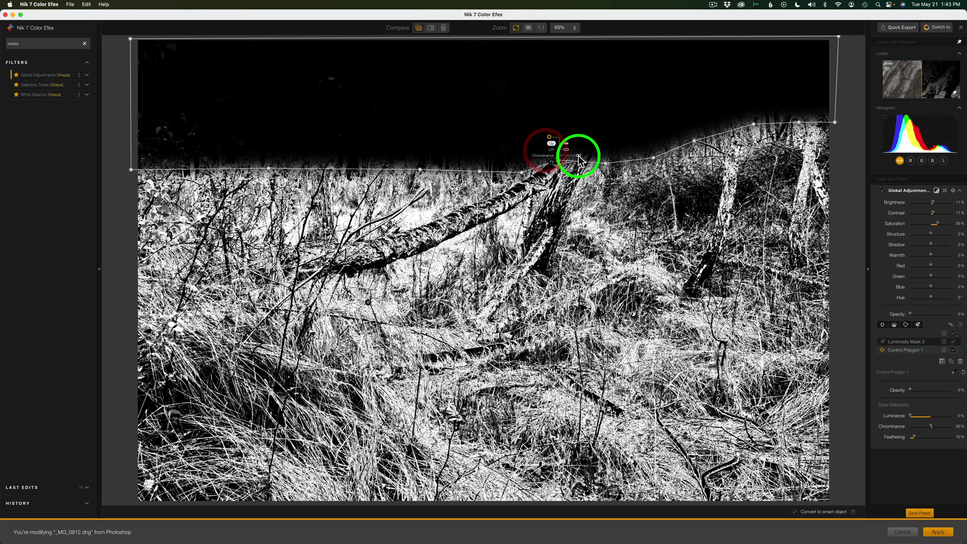
pyautogui.moveTo(579, 156); pyautogui.dragTo(548, 155)
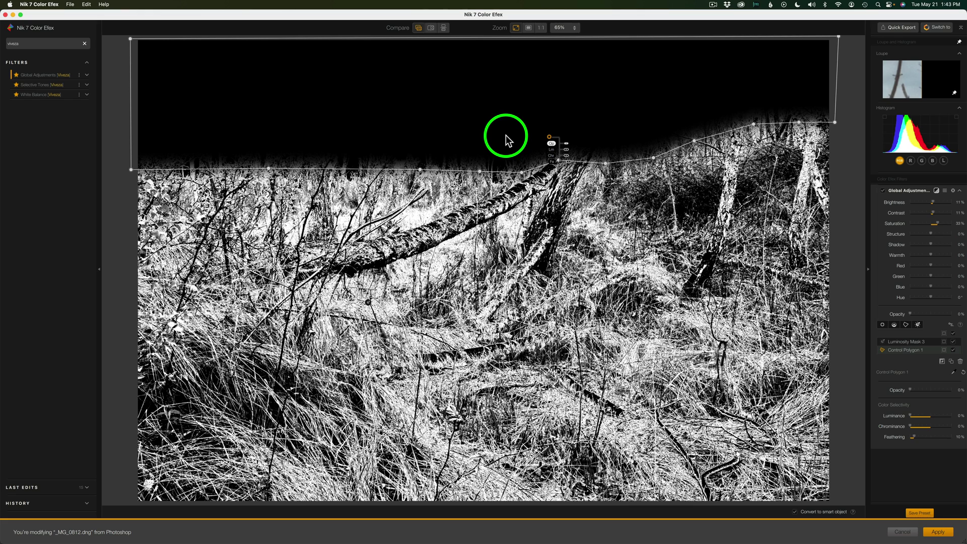
pyautogui.click(936, 190)
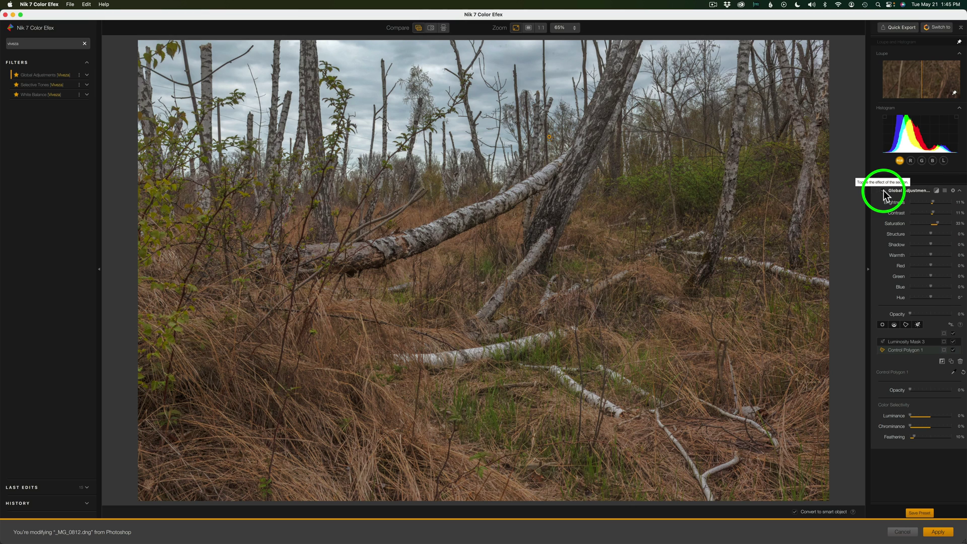
pyautogui.click(882, 191)
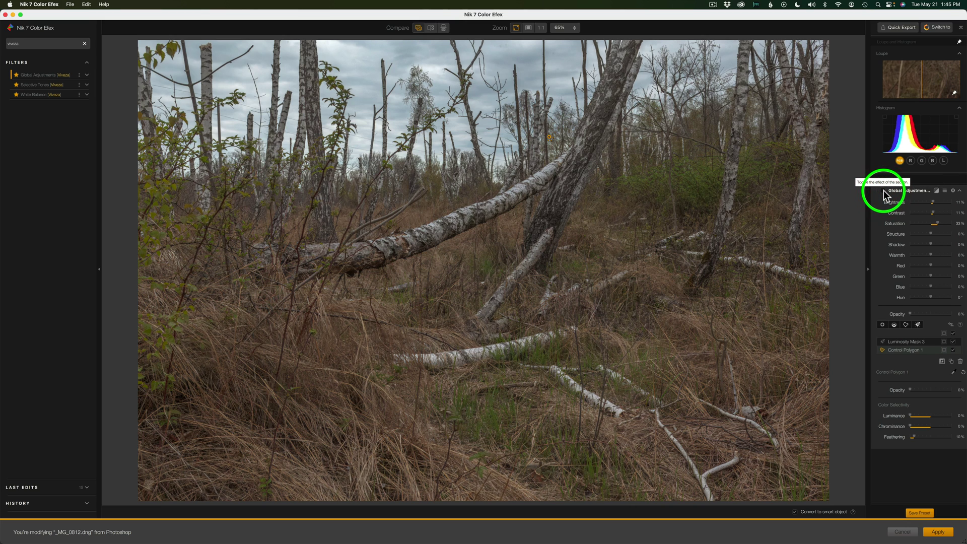
pyautogui.click(883, 191)
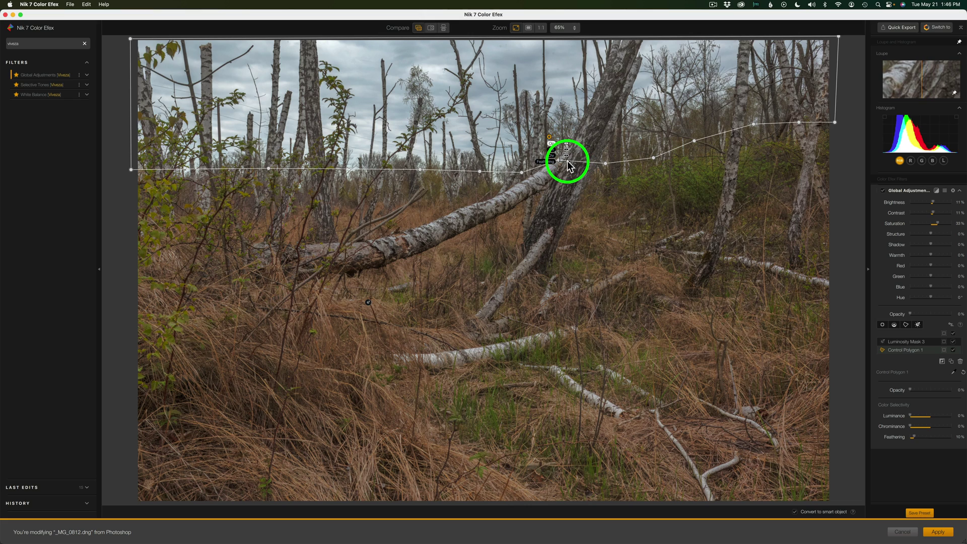
# - Add a second Global Adjustments filter with a luminosity mask sampled from the dark leaning birch trunk, and preview the mask
pyautogui.click(916, 192)
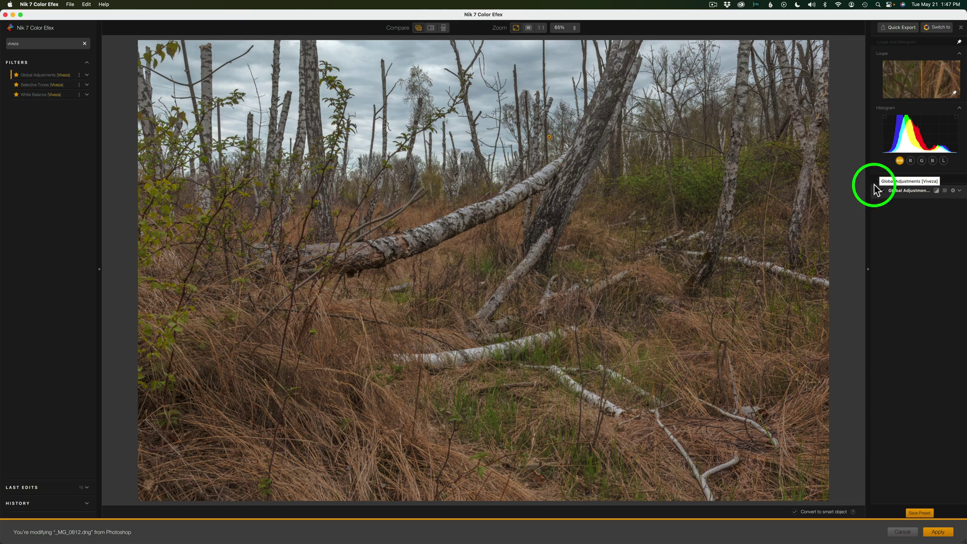
pyautogui.click(73, 77)
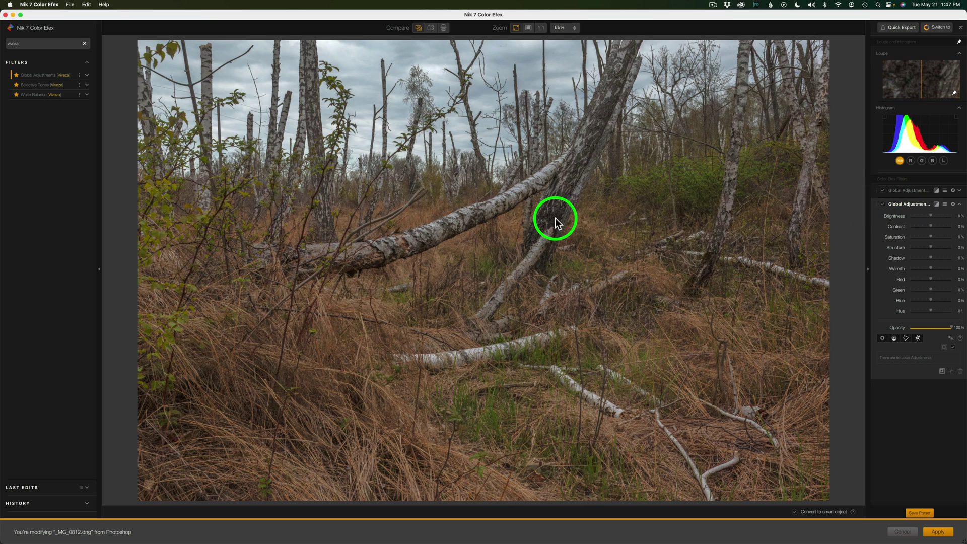
pyautogui.click(917, 338)
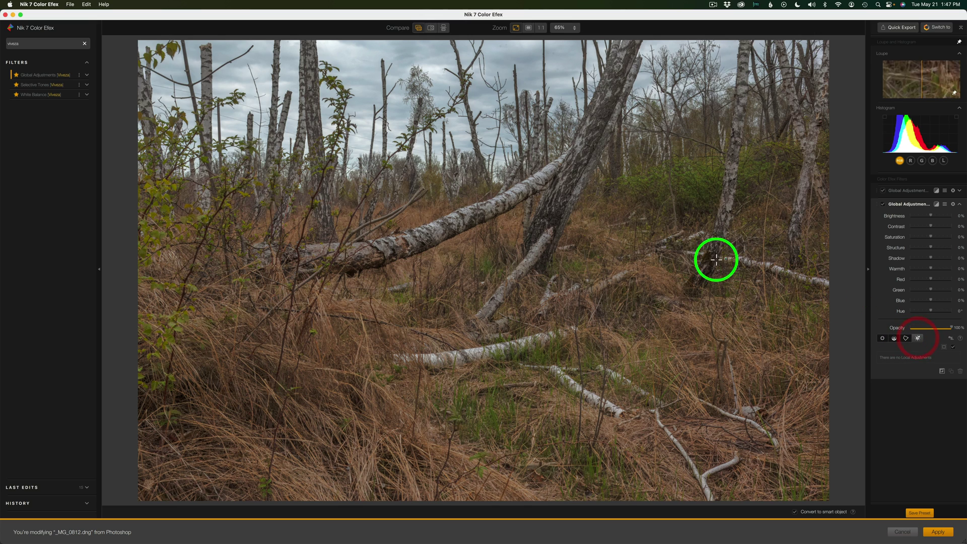
pyautogui.click(556, 218)
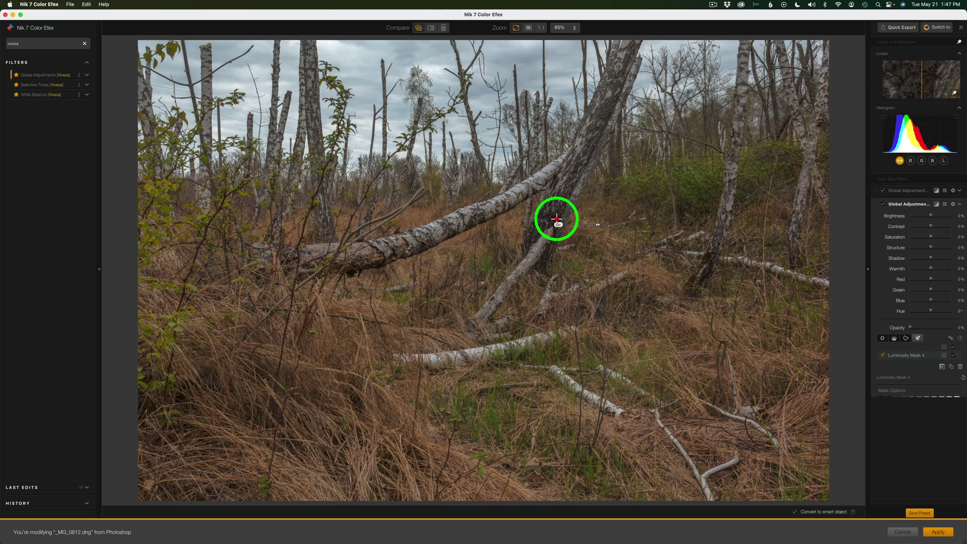
pyautogui.click(943, 356)
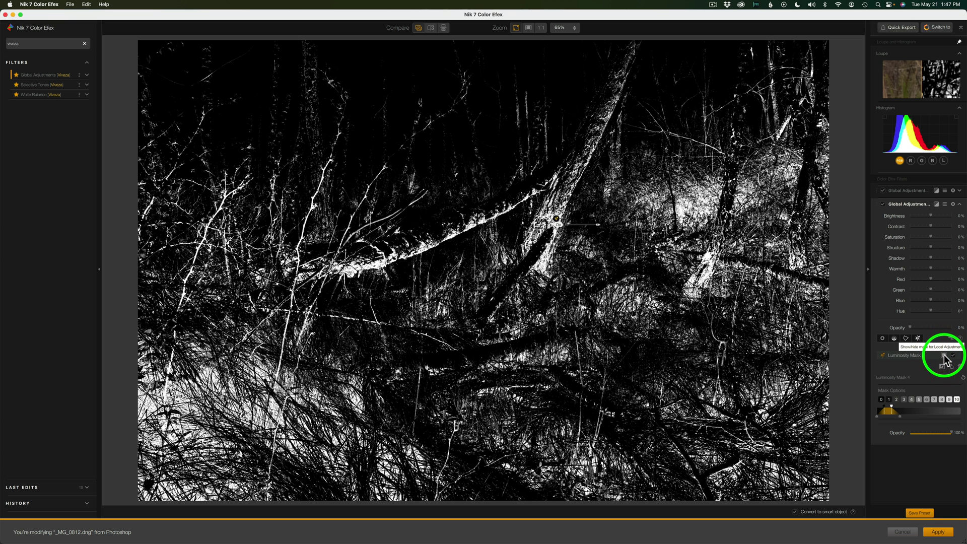
pyautogui.click(943, 355)
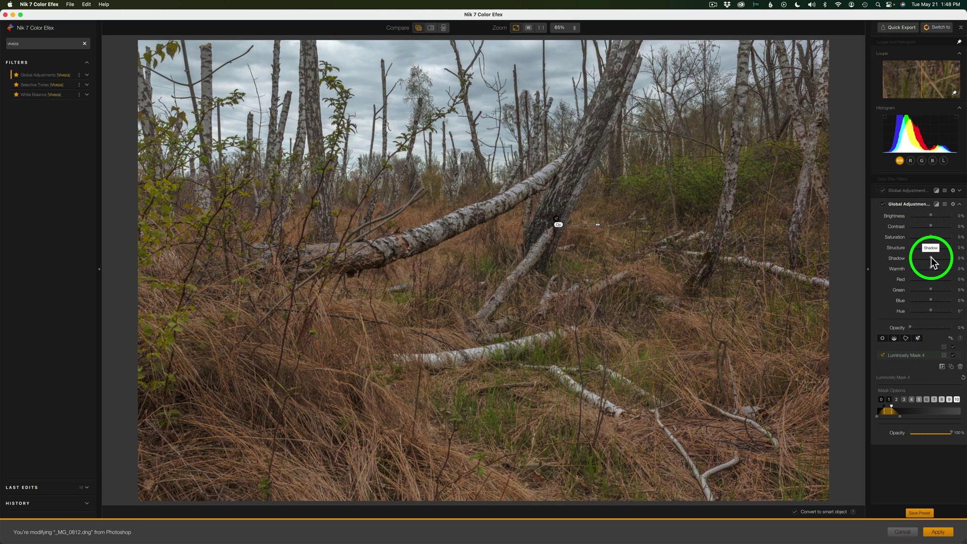
# - Set Shadow to -40% in the second Global Adjustments filter and compare the photo with and without it
pyautogui.moveTo(931, 261)
pyautogui.mouseDown()
pyautogui.moveTo(918, 262)
pyautogui.moveTo(926, 261)
pyautogui.mouseUp()
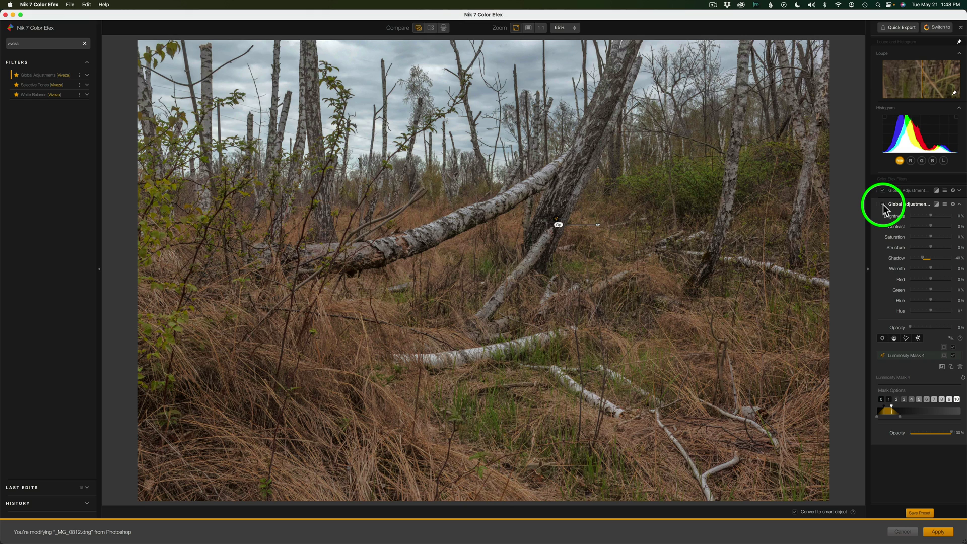
pyautogui.click(882, 205)
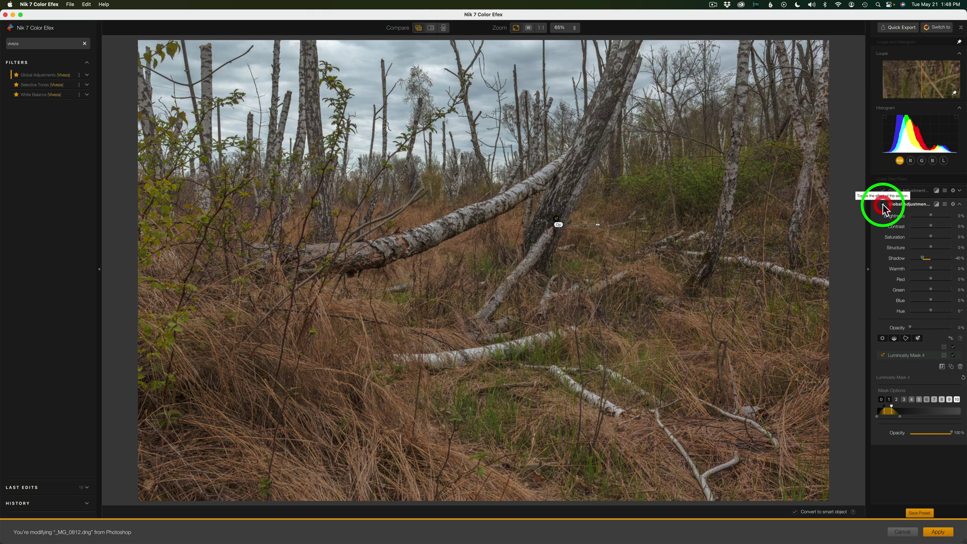
pyautogui.click(883, 204)
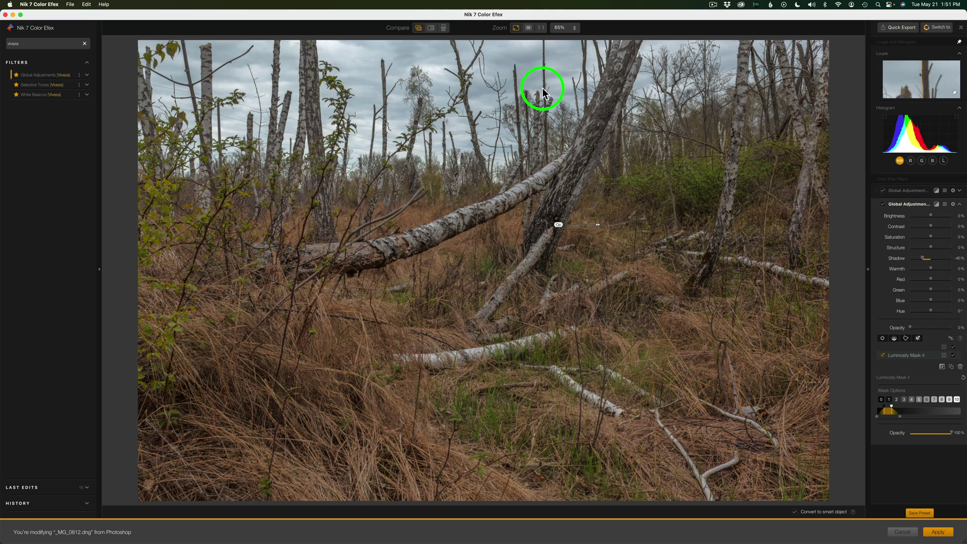
# - Add a third Global Adjustments filter with a luminosity mask sampled from the bright clouds, and show the mask in black and white
pyautogui.click(914, 207)
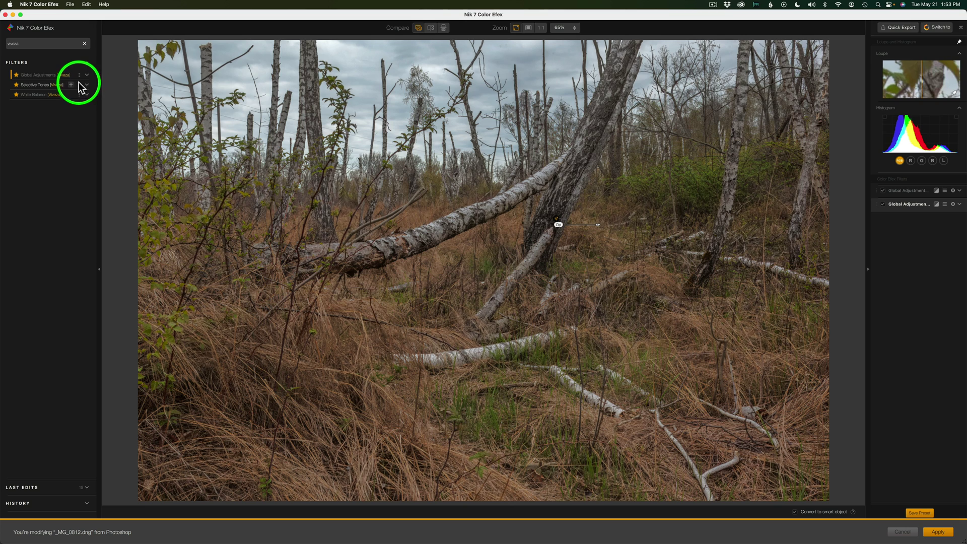
pyautogui.moveTo(73, 78)
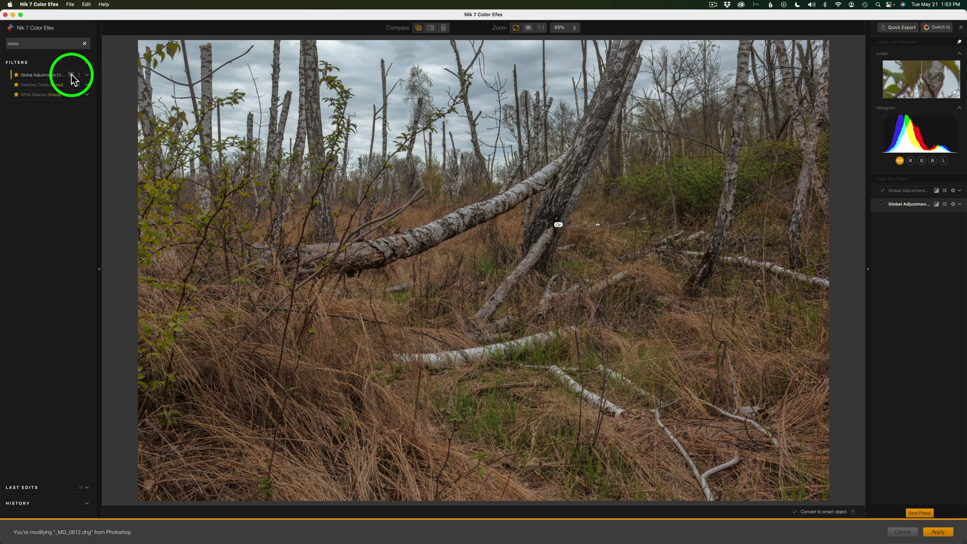
pyautogui.click(71, 75)
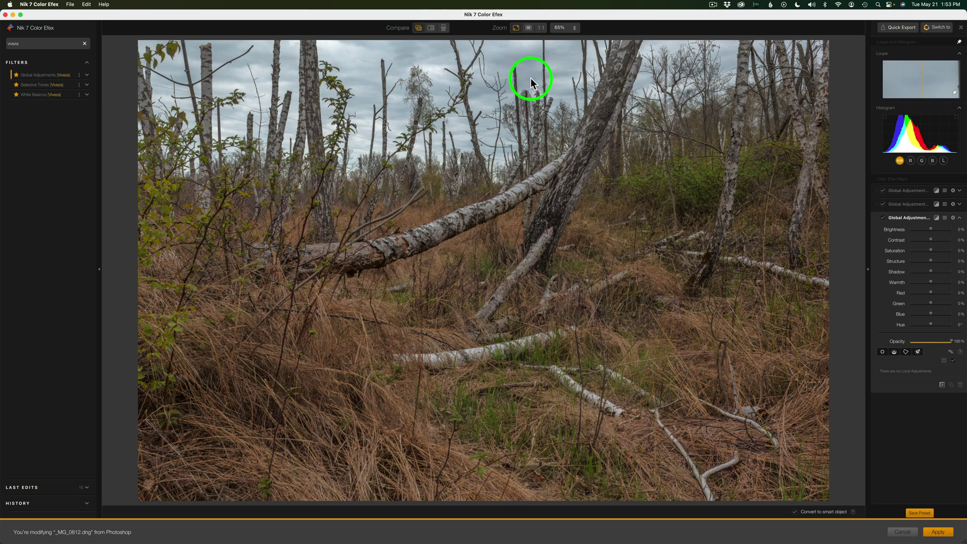
pyautogui.click(918, 352)
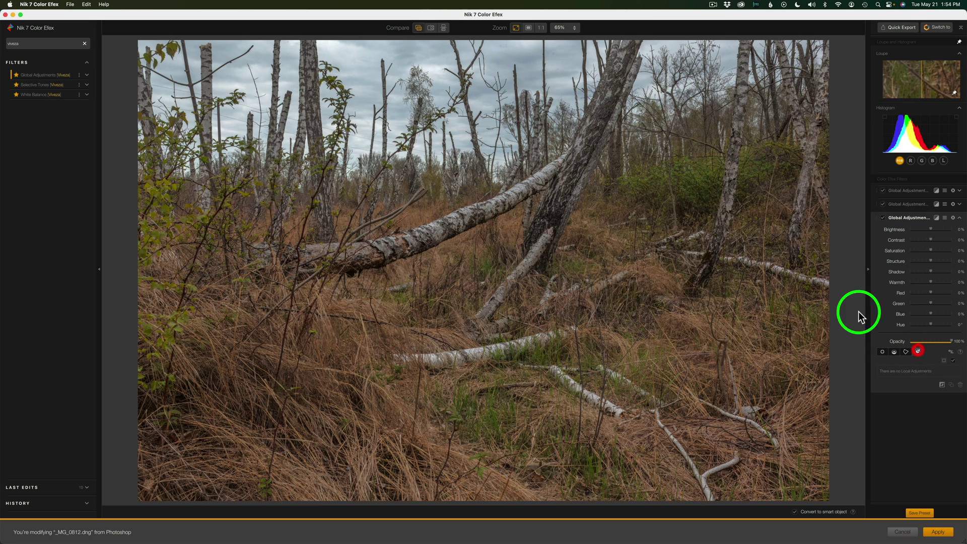
pyautogui.click(535, 76)
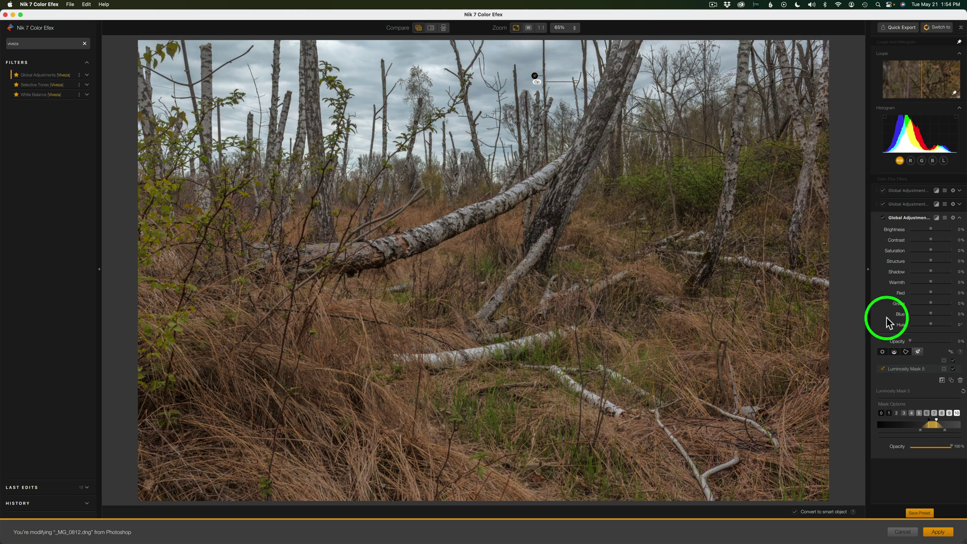
pyautogui.click(943, 368)
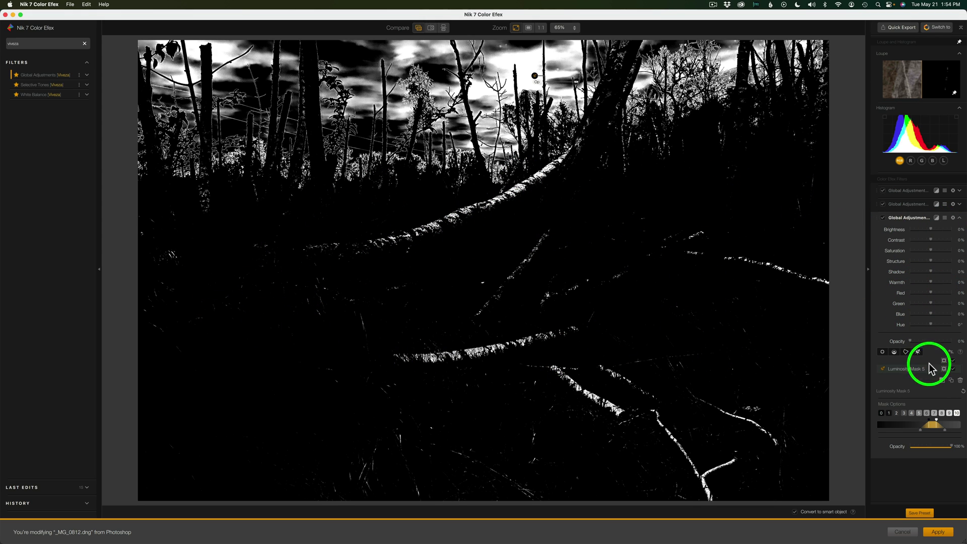
# - Narrow the third filter's luminosity mask range to target the brighter sky areas, and return from the mask view to the photo
pyautogui.moveTo(928, 428); pyautogui.dragTo(947, 435)
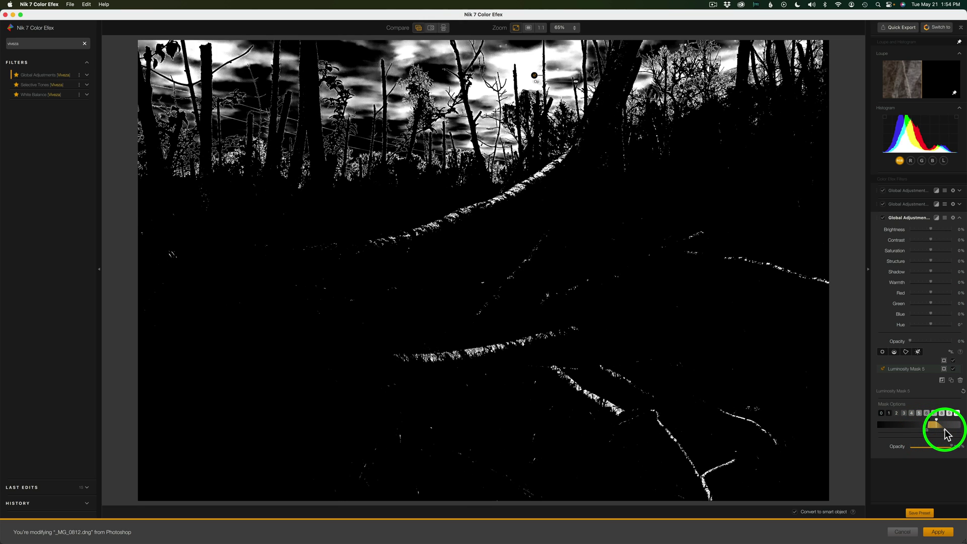
pyautogui.moveTo(943, 430); pyautogui.dragTo(936, 425)
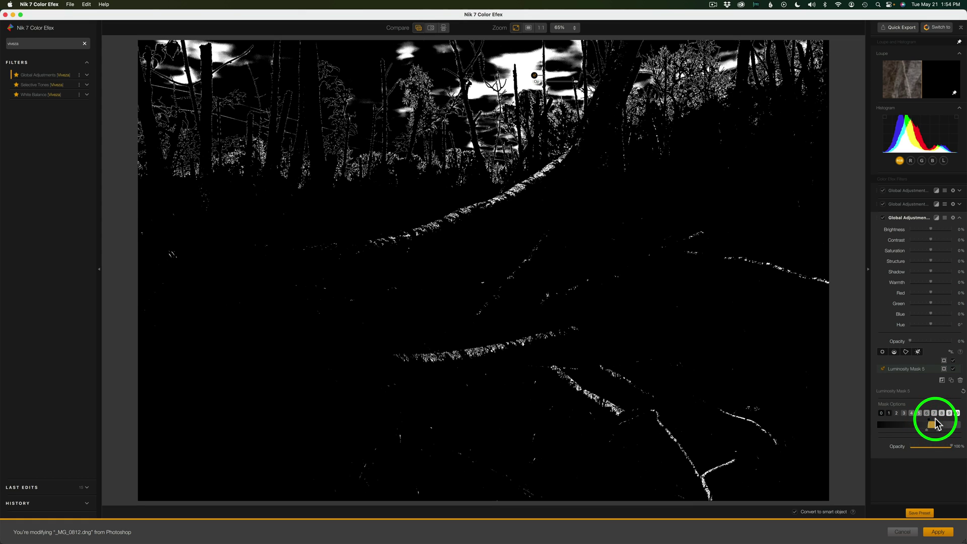
pyautogui.moveTo(935, 423); pyautogui.dragTo(936, 424)
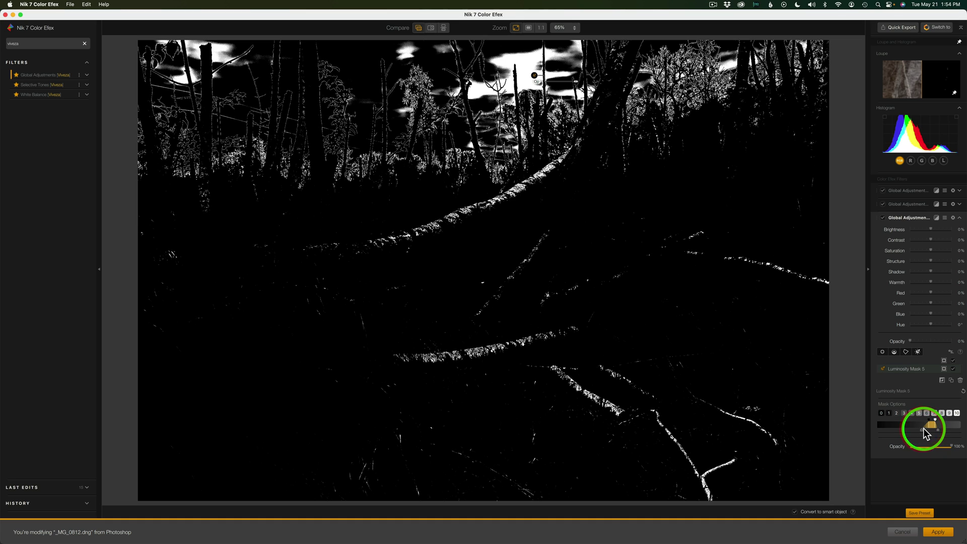
pyautogui.click(944, 371)
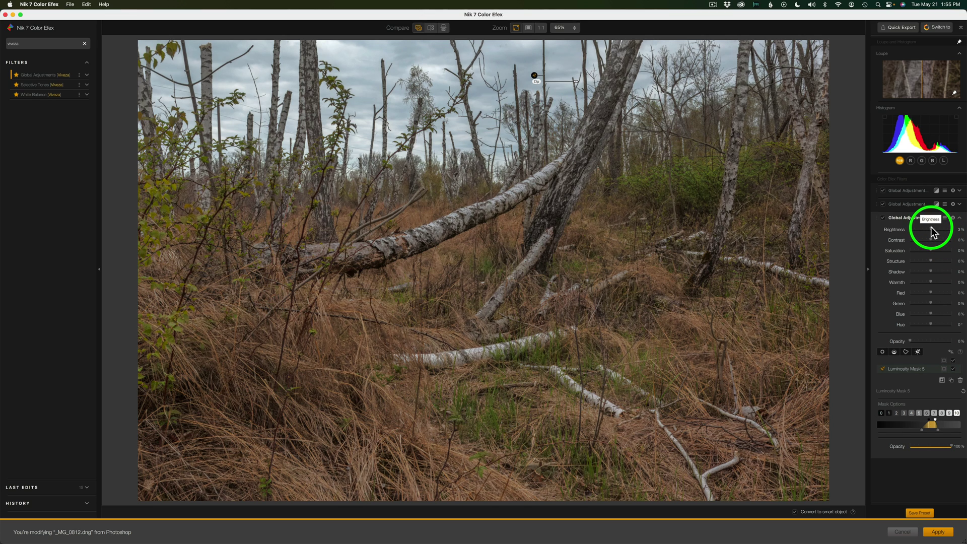
# - Lower Brightness slightly and raise Saturation to about 48% in the third Global Adjustments filter, comparing the photo with and without it
pyautogui.moveTo(931, 232); pyautogui.dragTo(929, 233)
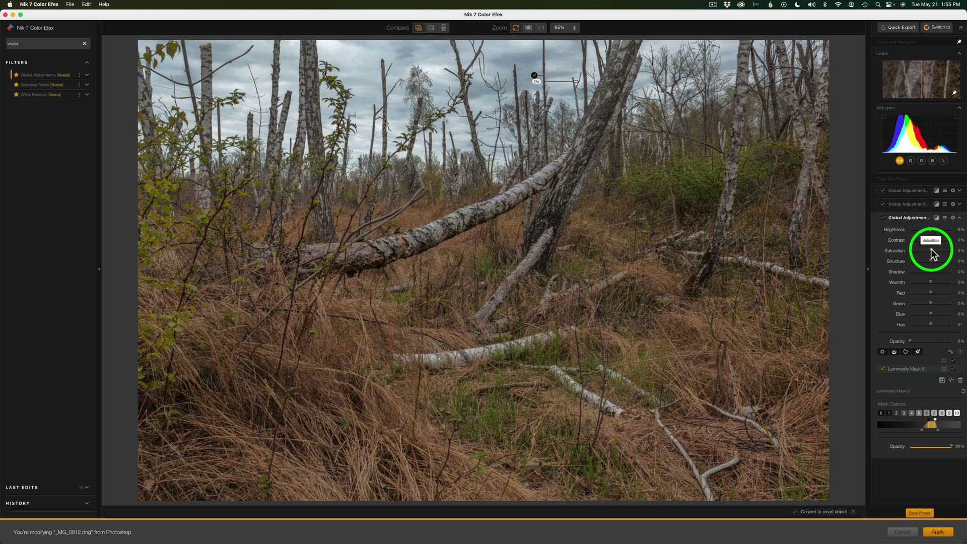
pyautogui.moveTo(930, 255); pyautogui.dragTo(942, 255)
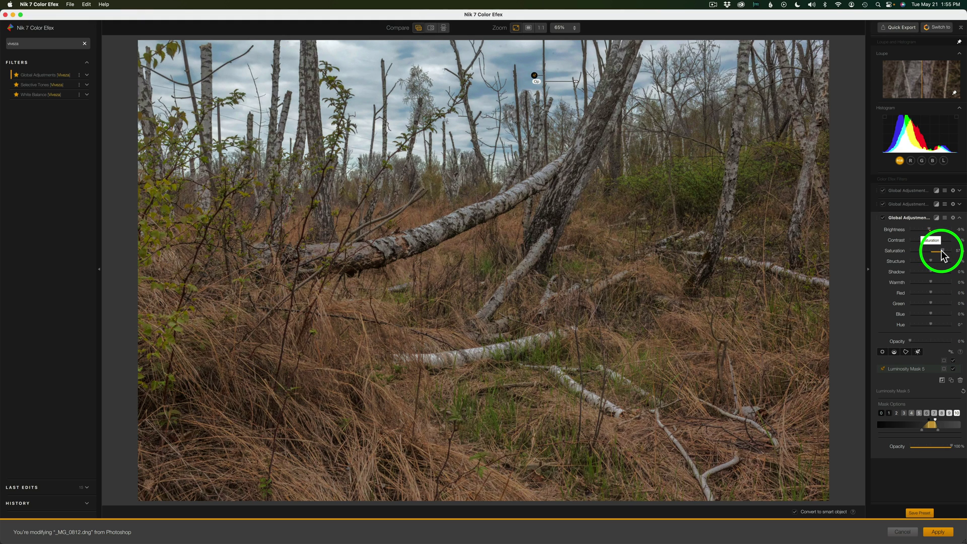
pyautogui.moveTo(941, 251); pyautogui.dragTo(940, 250)
pyautogui.click(884, 220)
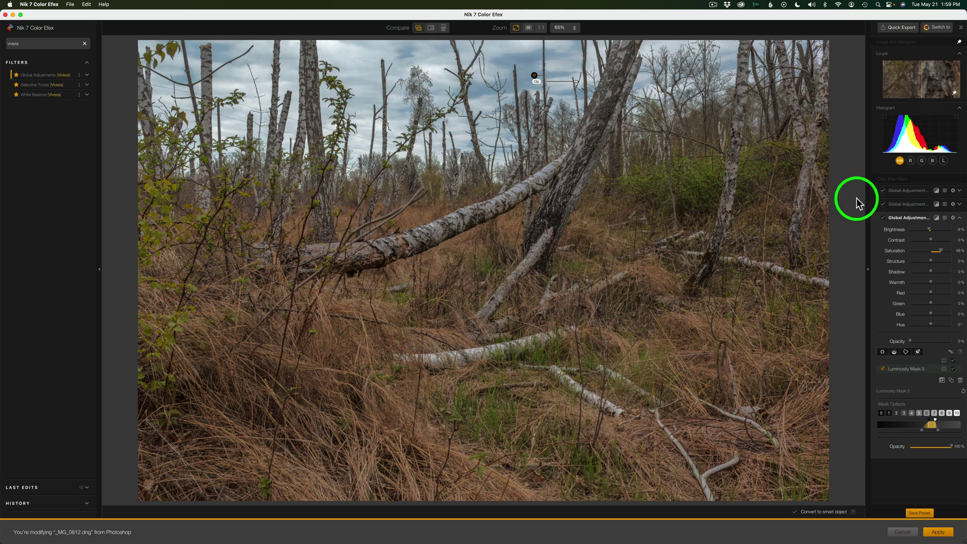
pyautogui.click(882, 219)
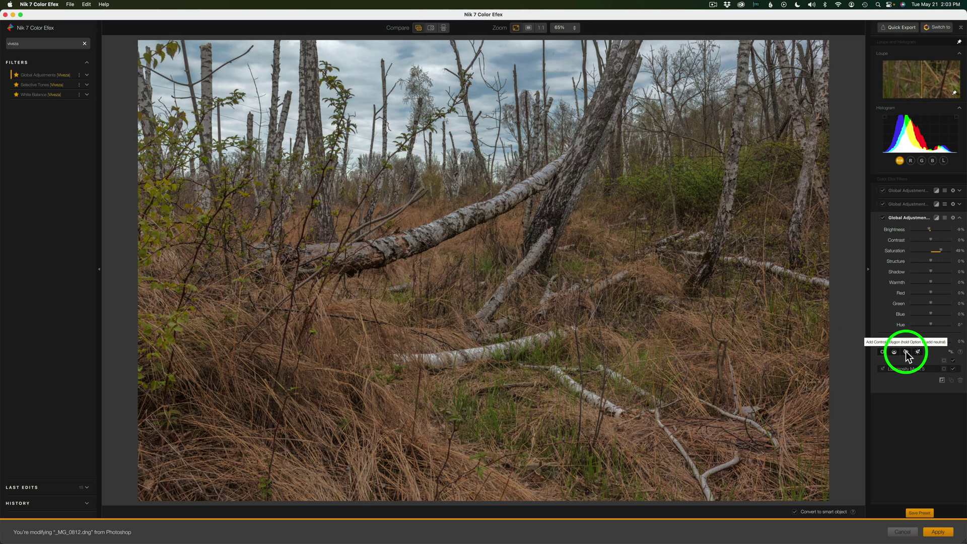
# - Draw a closed neutral control polygon around the ground below the treeline, including the large leaning trunk, to exclude it from the sky adjustment
pyautogui.click(906, 352)
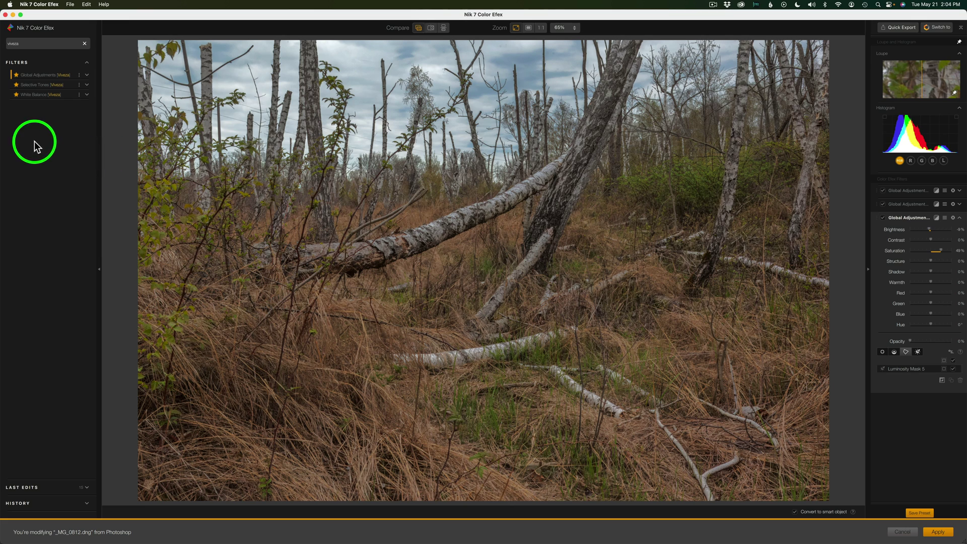
pyautogui.click(132, 181)
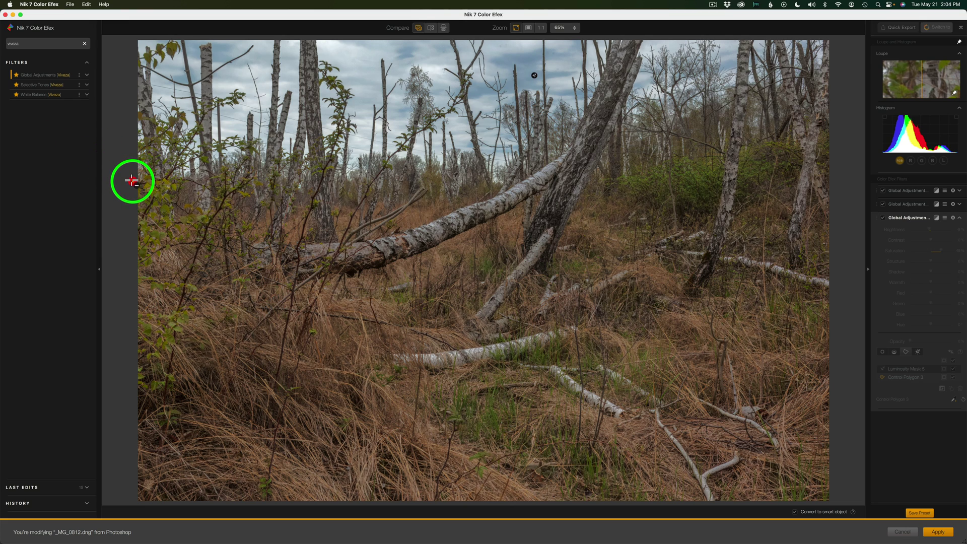
pyautogui.click(322, 165)
pyautogui.click(395, 162)
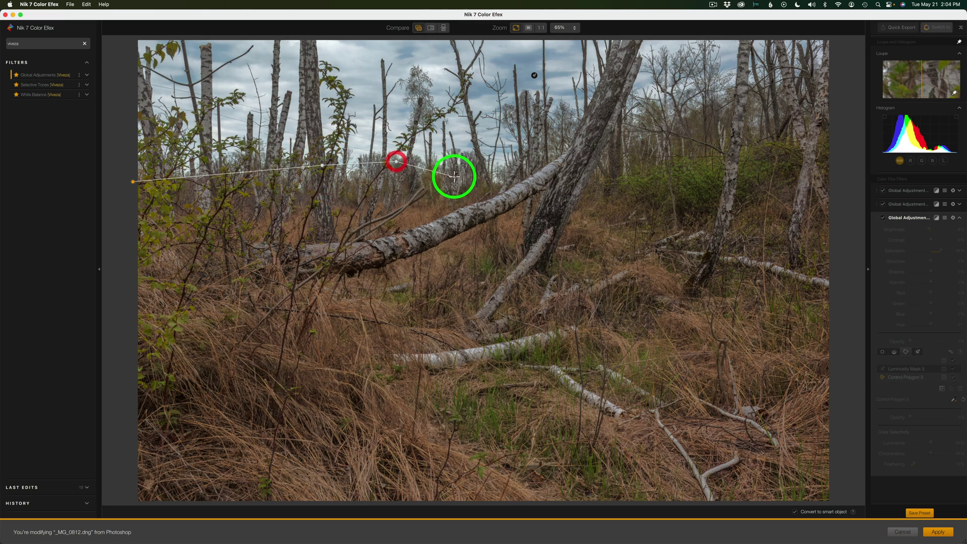
pyautogui.click(458, 155)
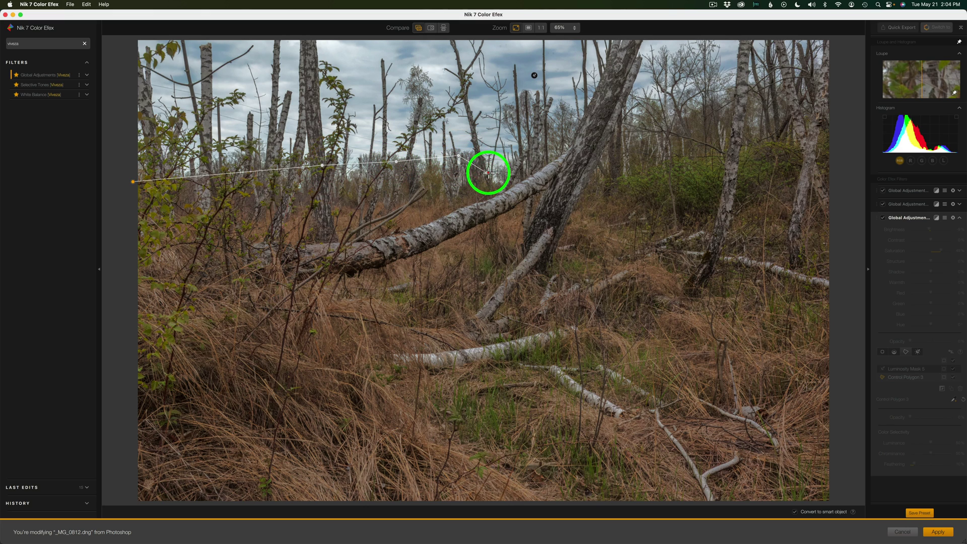
pyautogui.click(488, 172)
pyautogui.click(504, 166)
pyautogui.click(548, 136)
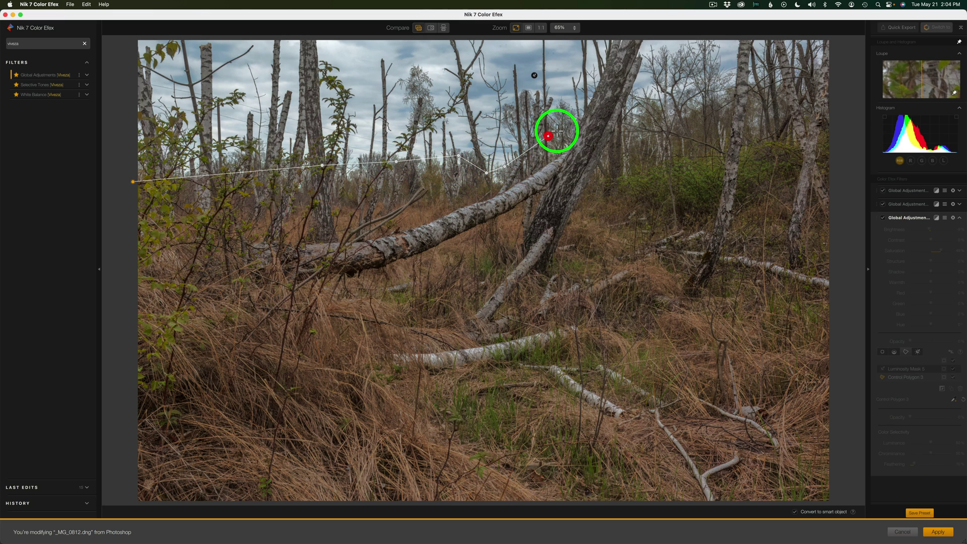
pyautogui.click(583, 115)
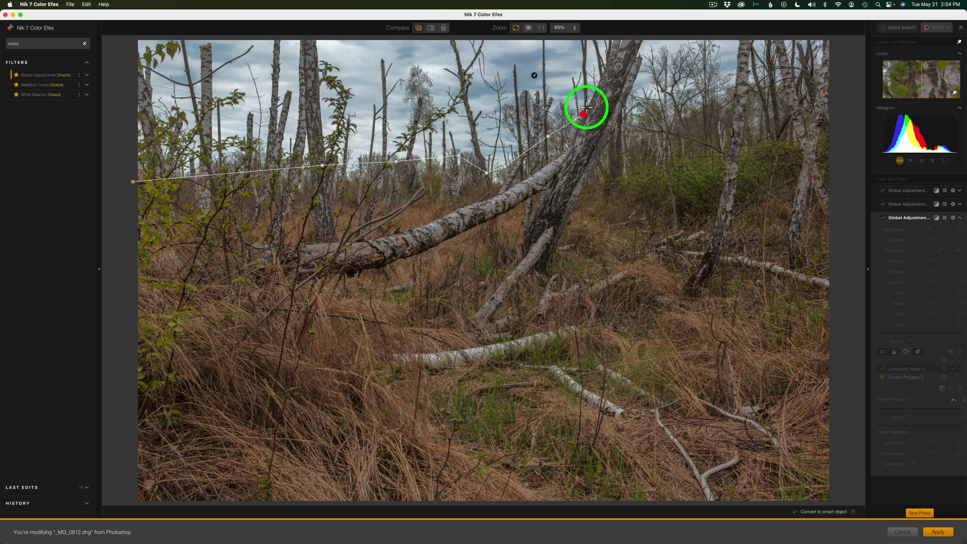
pyautogui.click(615, 37)
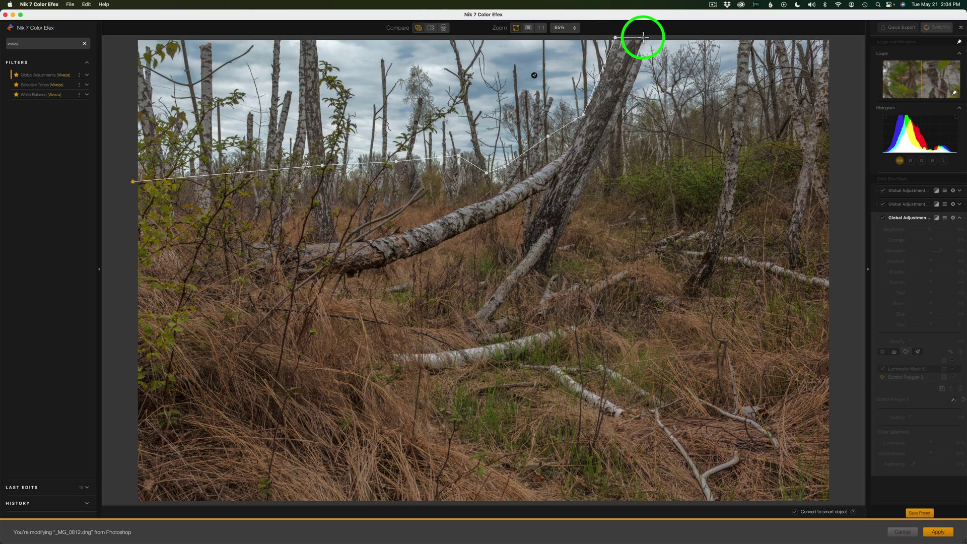
pyautogui.click(643, 37)
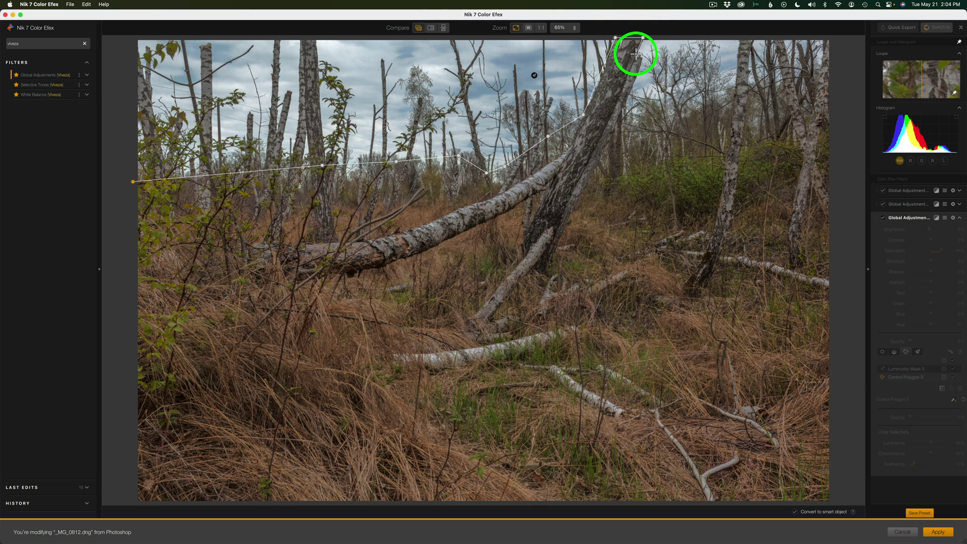
pyautogui.click(635, 56)
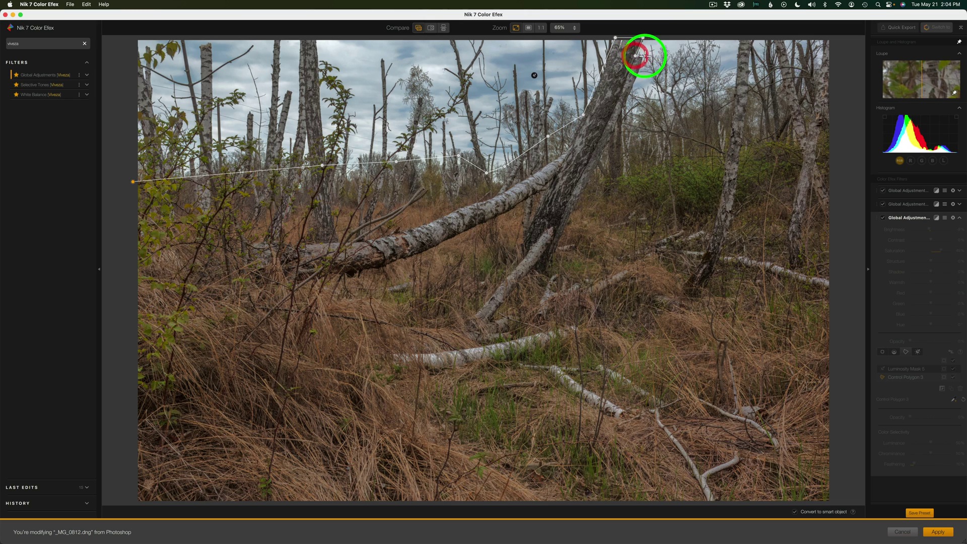
pyautogui.click(642, 56)
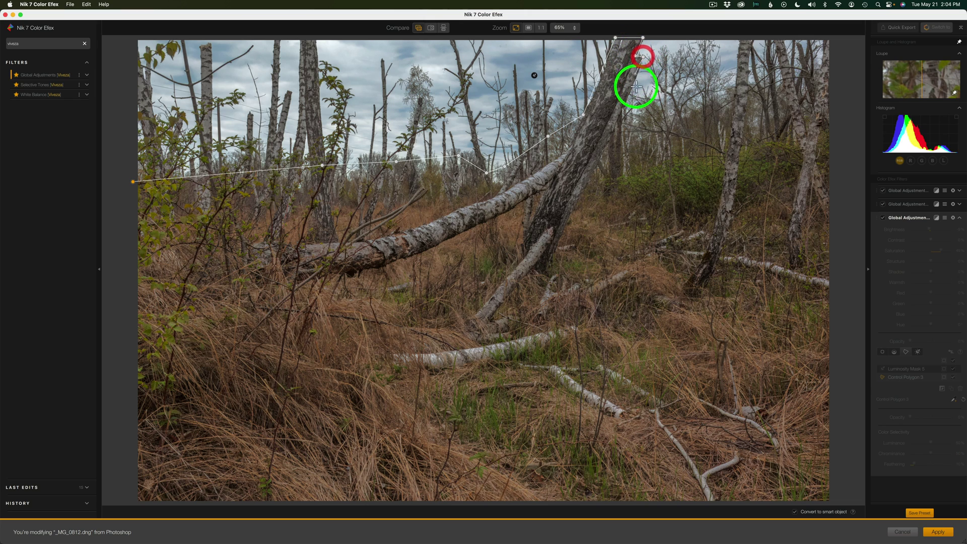
pyautogui.click(616, 116)
pyautogui.click(632, 130)
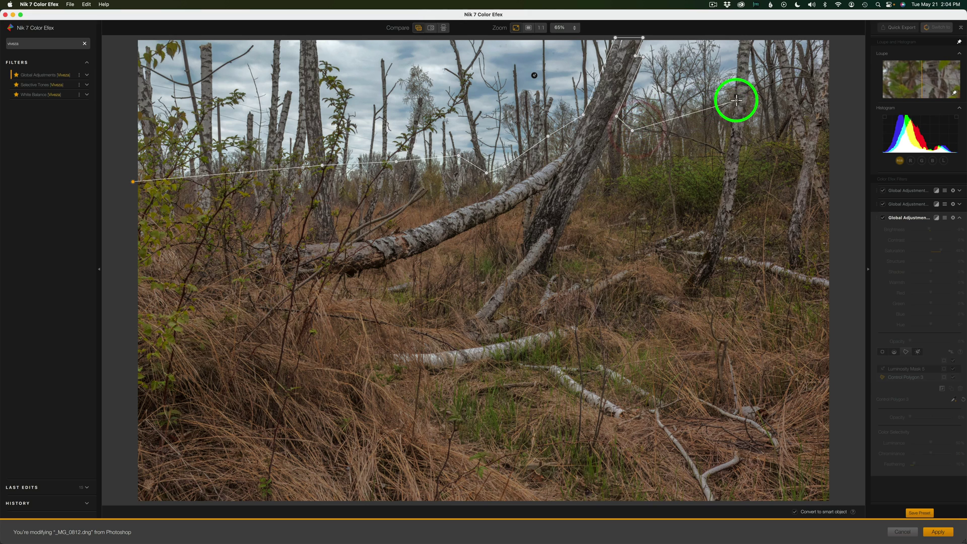
pyautogui.click(736, 99)
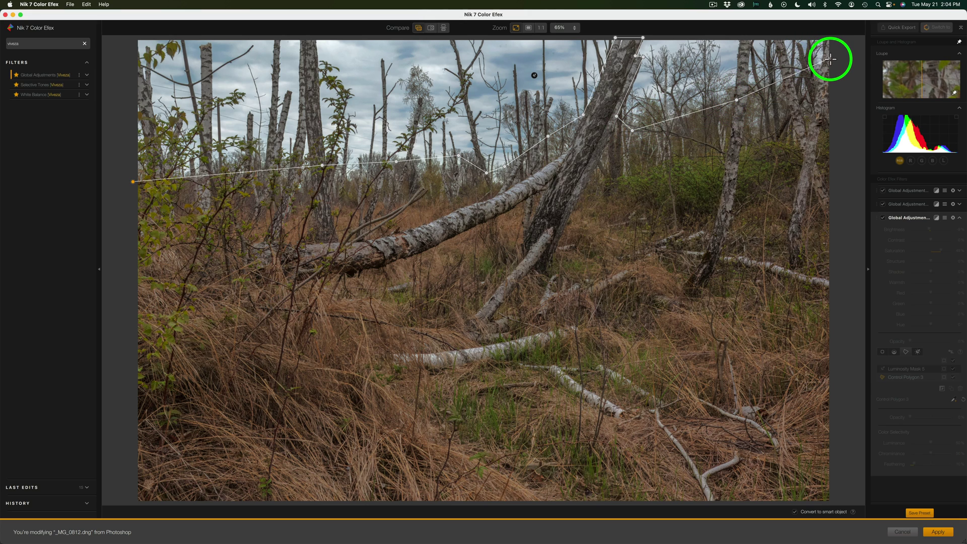
pyautogui.click(835, 58)
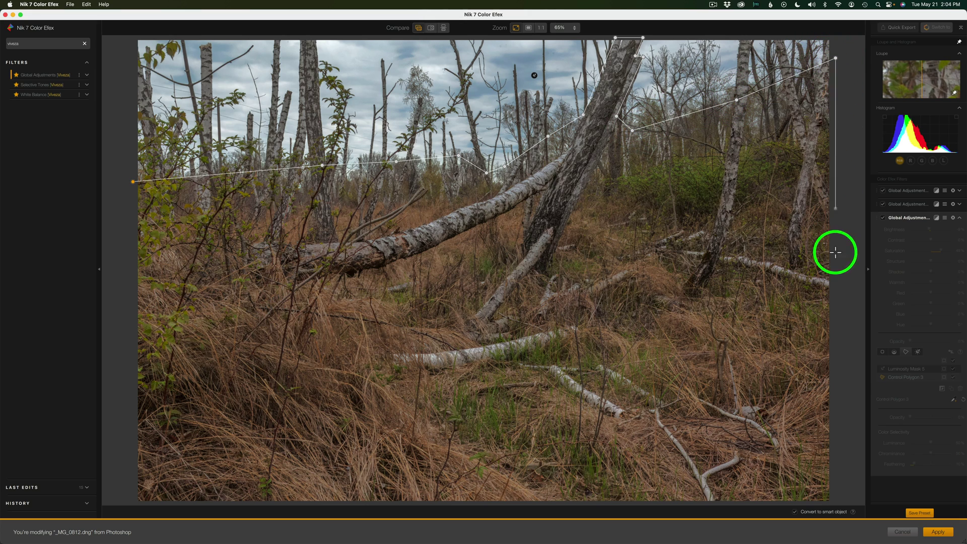
pyautogui.click(832, 502)
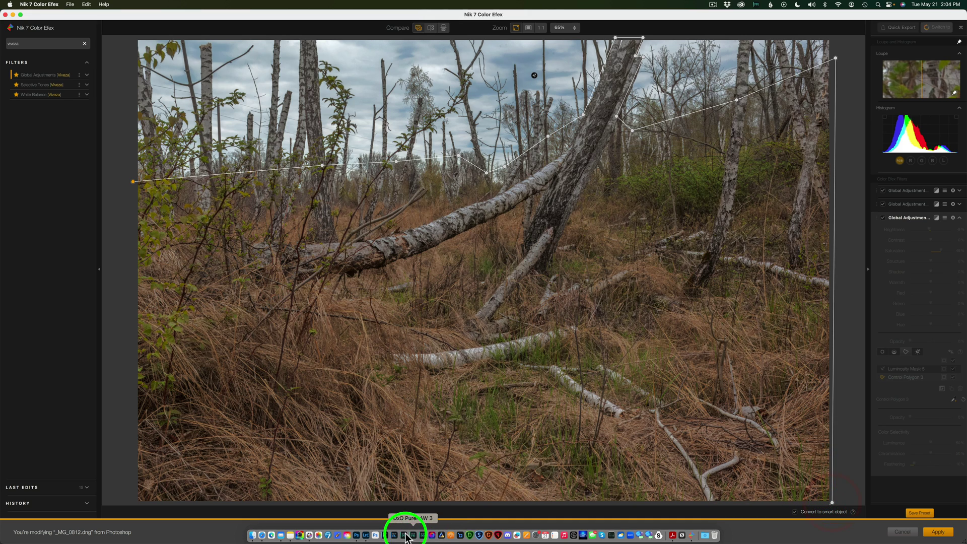
pyautogui.click(128, 503)
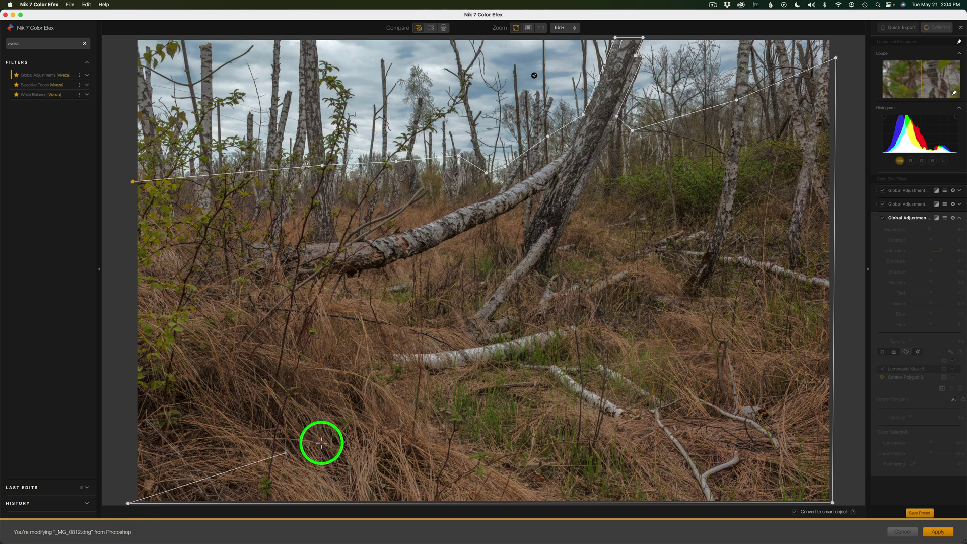
pyautogui.click(132, 182)
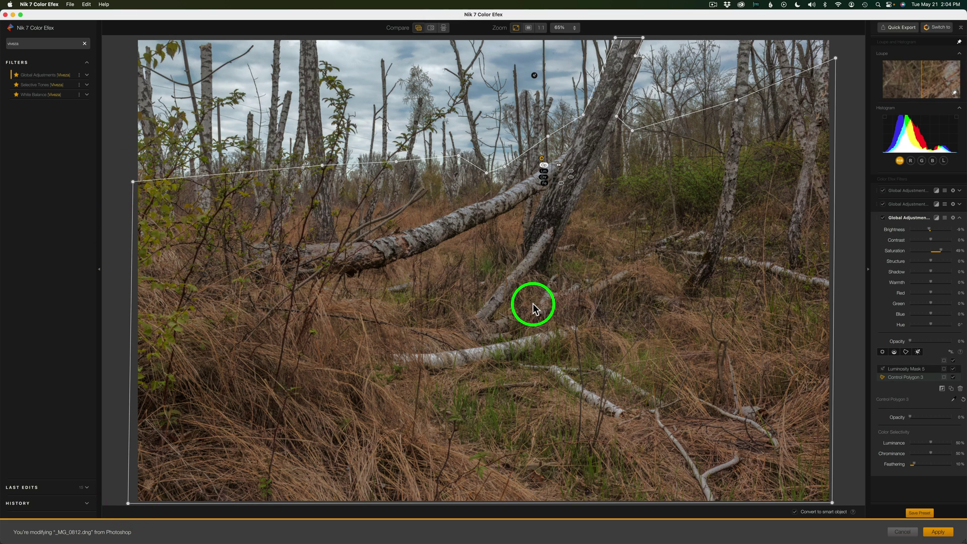
# - Set the neutral polygon's Luminance and Chrominance selectivity to 0% while viewing the filter's effect mask, and return to the photo
pyautogui.click(936, 219)
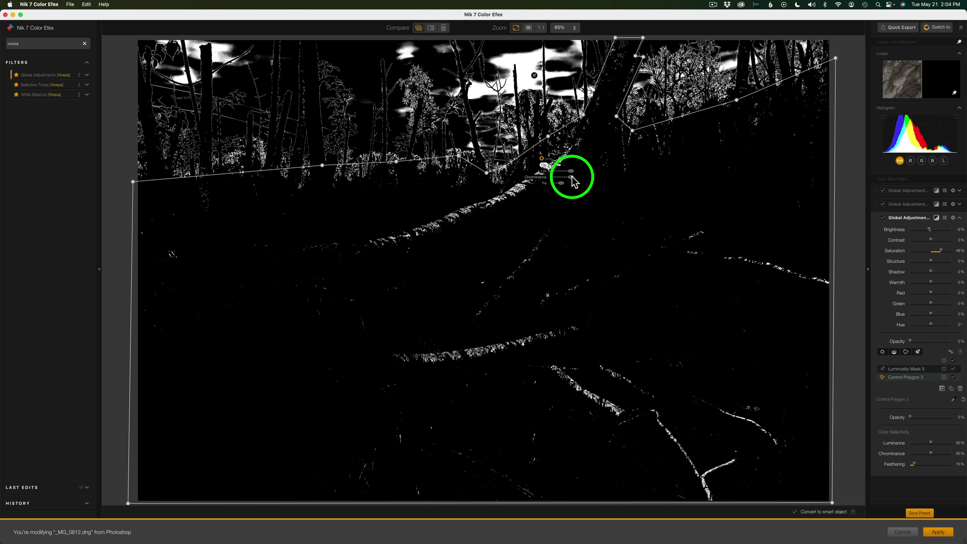
pyautogui.moveTo(571, 177); pyautogui.dragTo(529, 173)
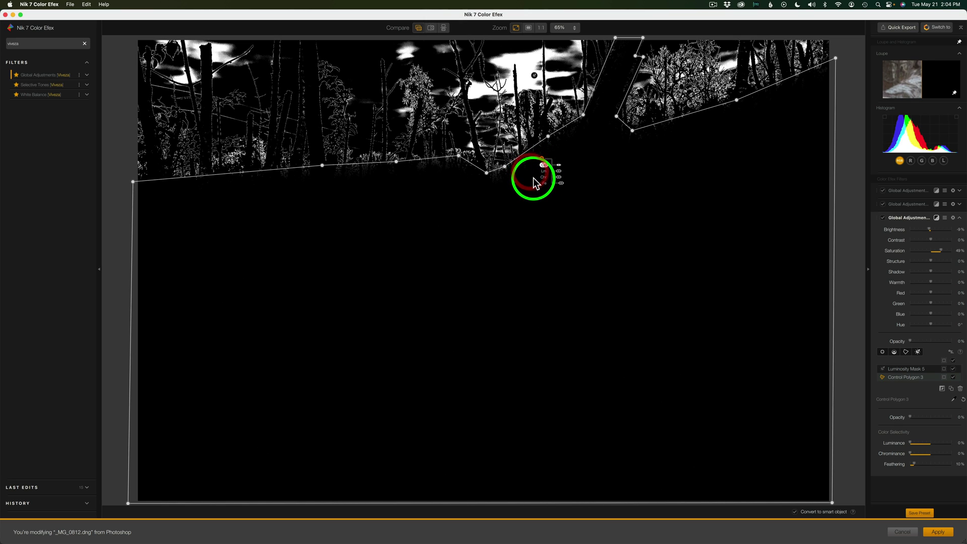
pyautogui.click(936, 218)
pyautogui.click(936, 219)
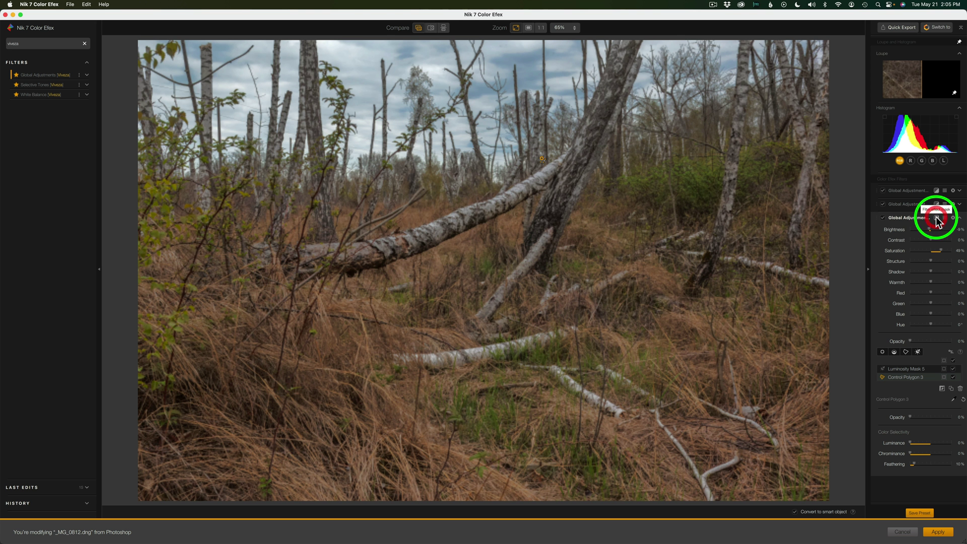
# - Compare the photo with and without the third Global Adjustments filter to judge the sky
pyautogui.click(883, 218)
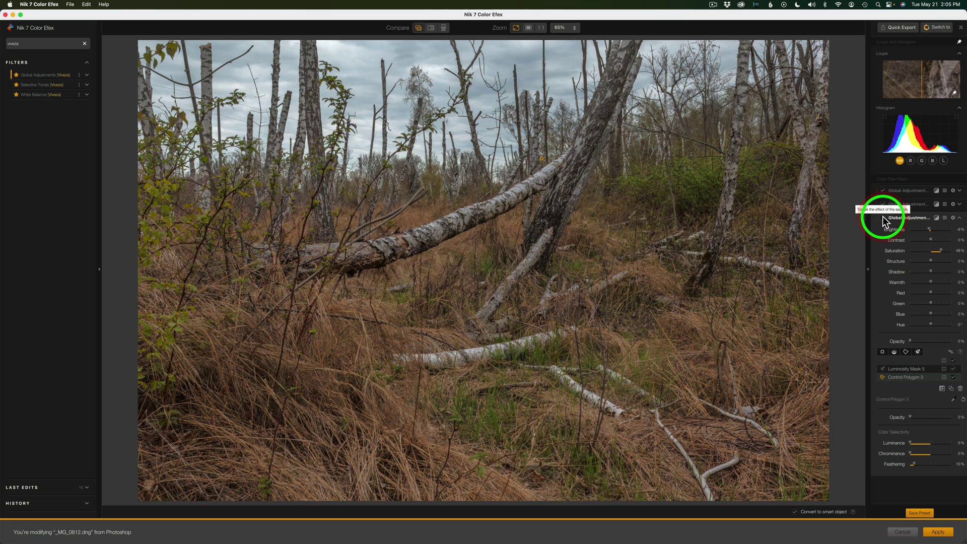
pyautogui.click(882, 217)
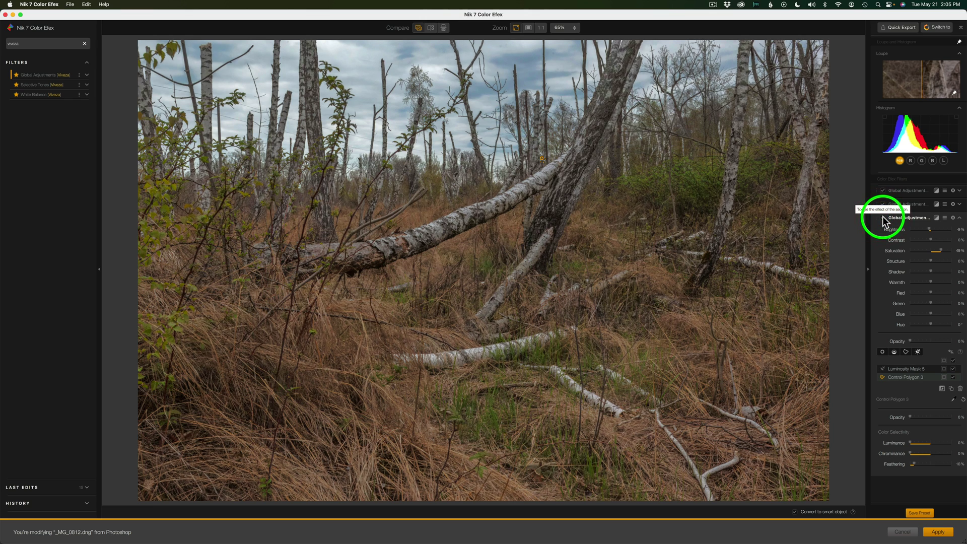
pyautogui.click(882, 217)
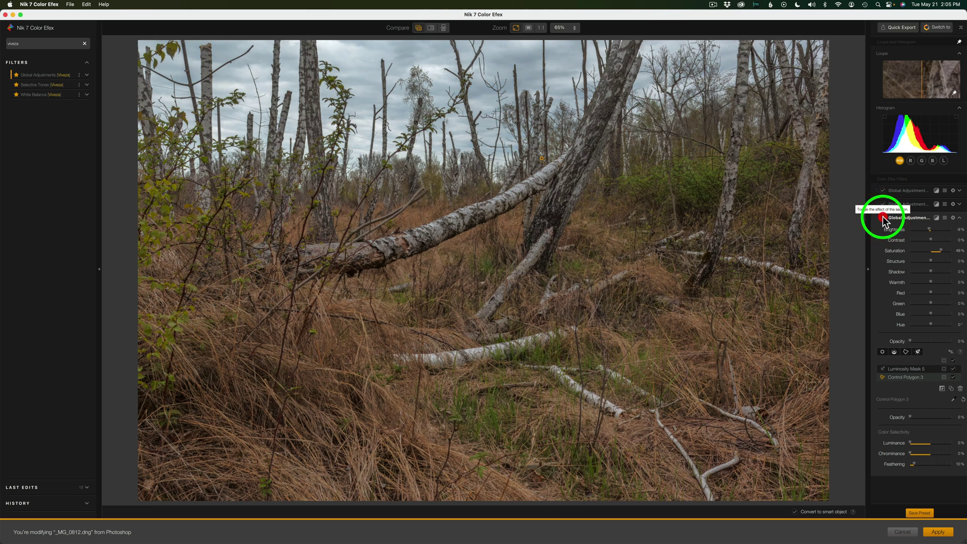
pyautogui.moveTo(492, 242)
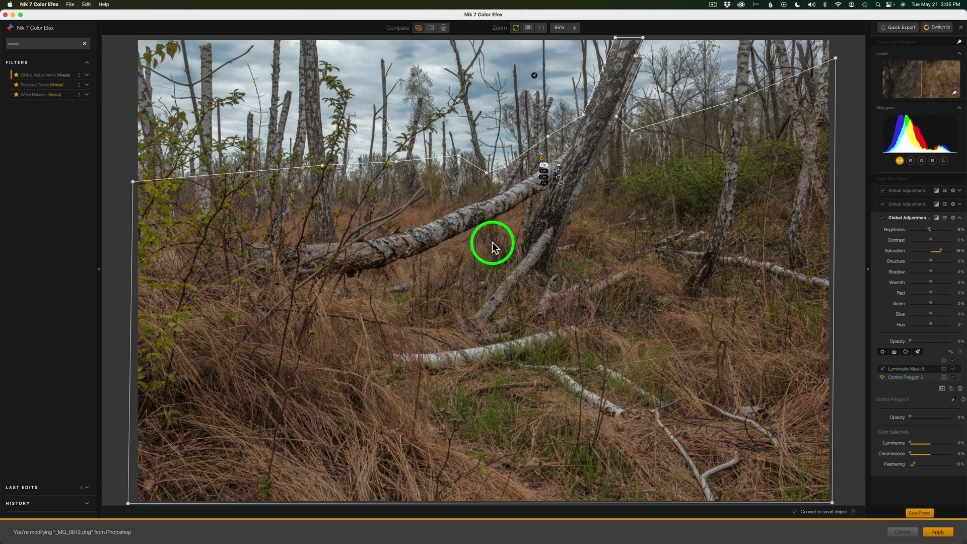
pyautogui.rightClick(559, 220)
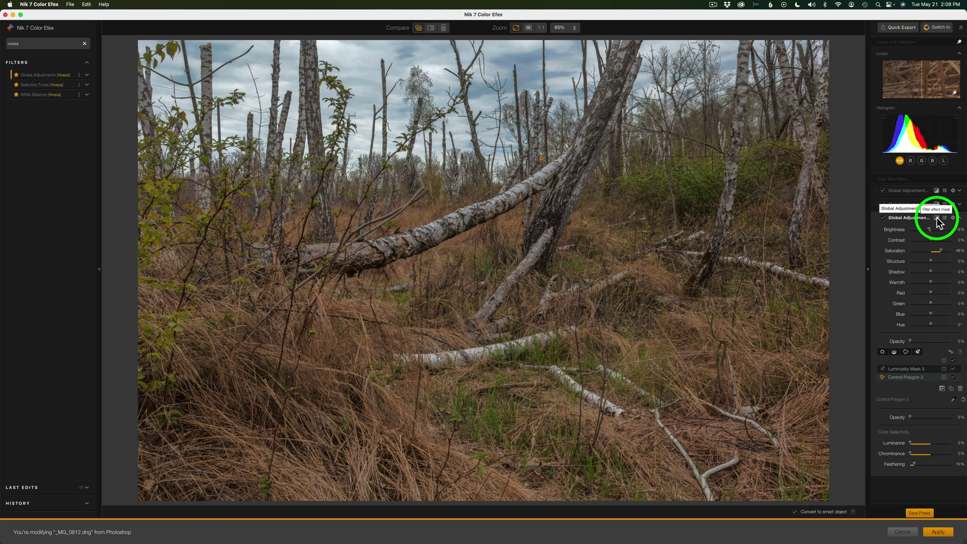
# - Preview the third filter's effect mask once more and collapse the filter's settings
pyautogui.click(936, 219)
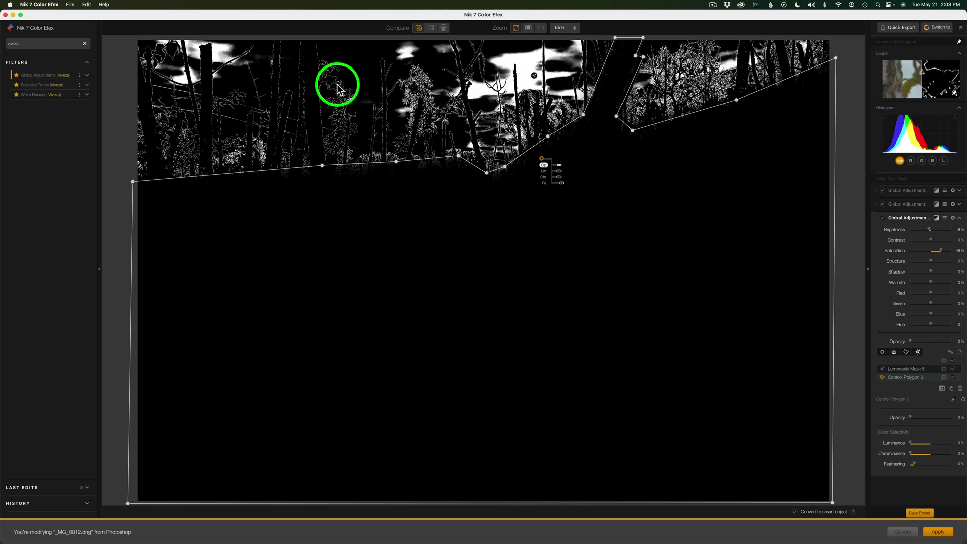
pyautogui.click(937, 218)
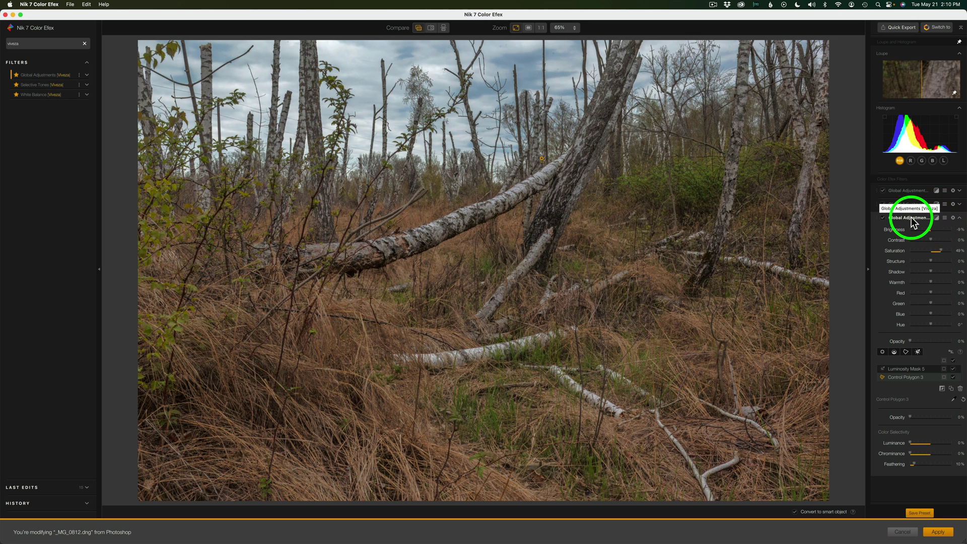
pyautogui.click(919, 221)
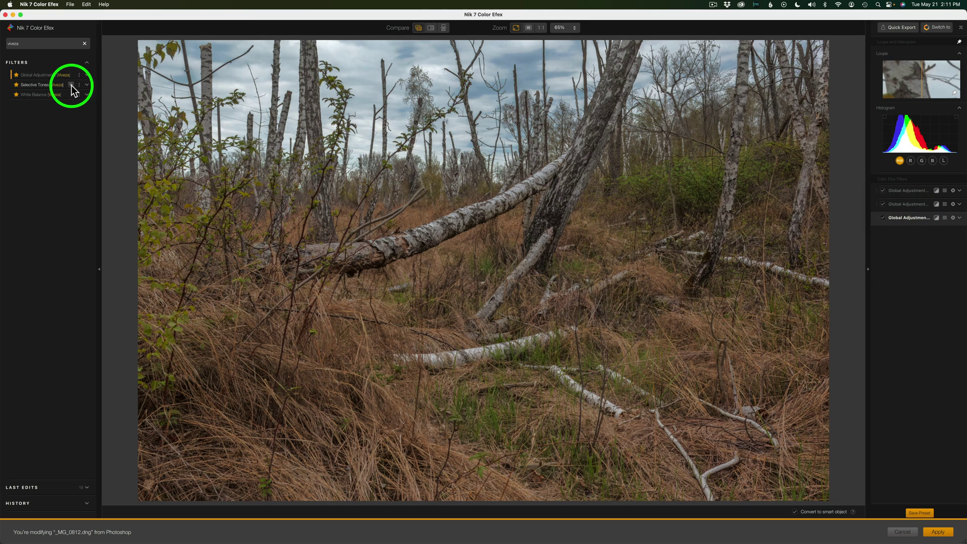
# - Add a Viveza Selective Tones filter and set Highlights to about 26%, Midtones to 14% and Blacks to about -16%
pyautogui.click(71, 84)
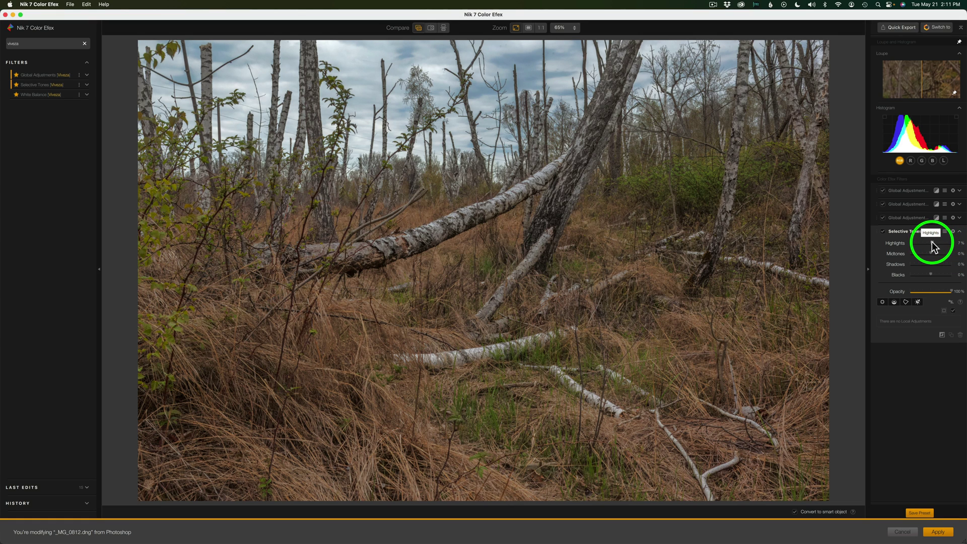
pyautogui.moveTo(931, 242); pyautogui.dragTo(933, 254)
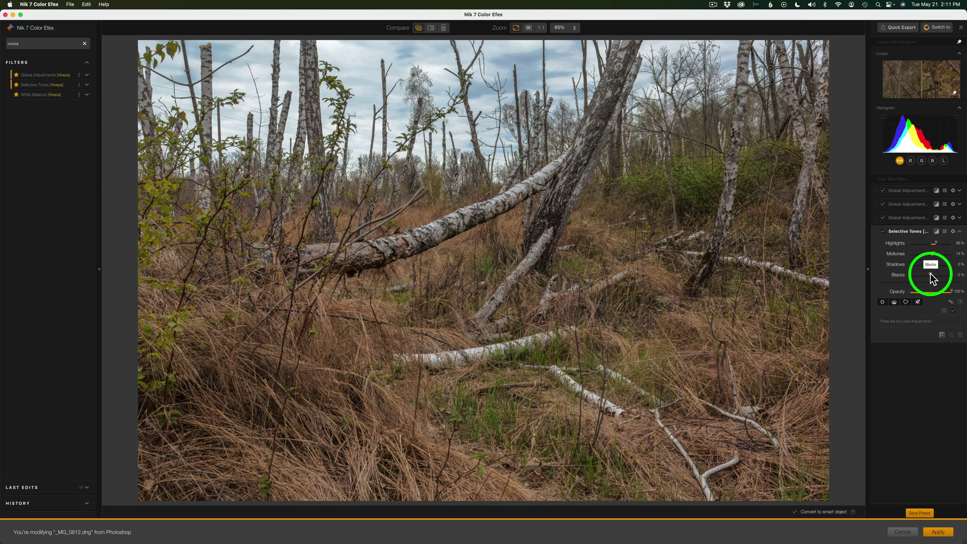
pyautogui.moveTo(929, 273); pyautogui.dragTo(926, 272)
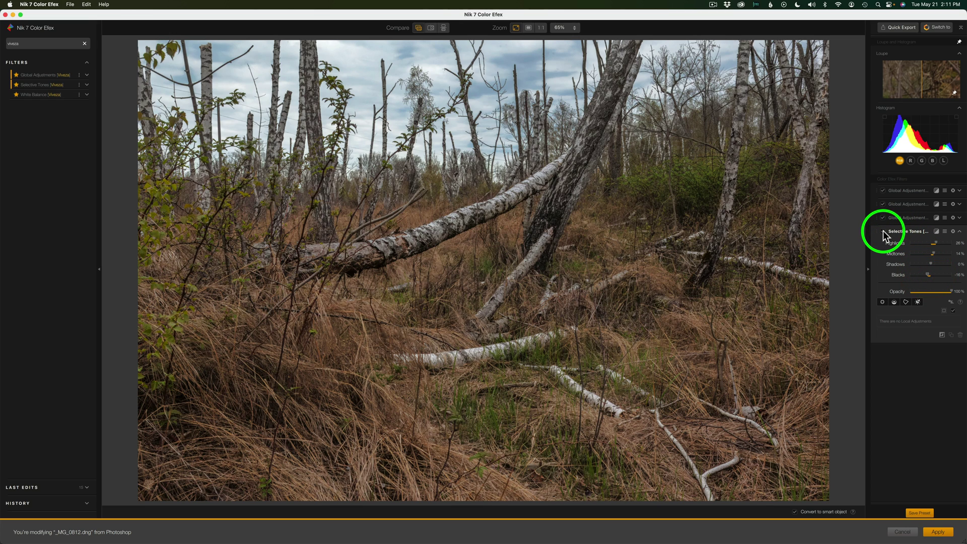
# - Compare the photo with and without the Selective Tones filter, and collapse the filter's settings
pyautogui.click(883, 231)
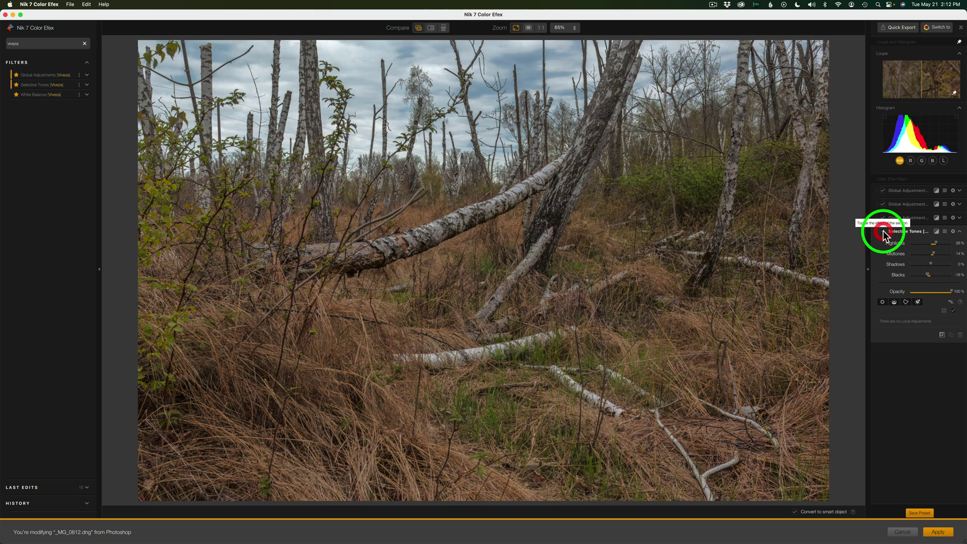
pyautogui.click(883, 231)
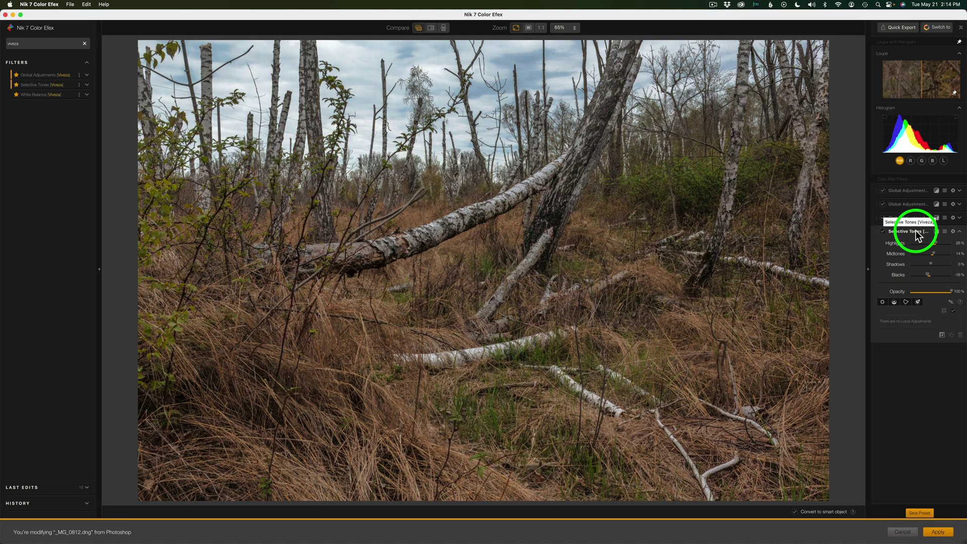
pyautogui.click(915, 231)
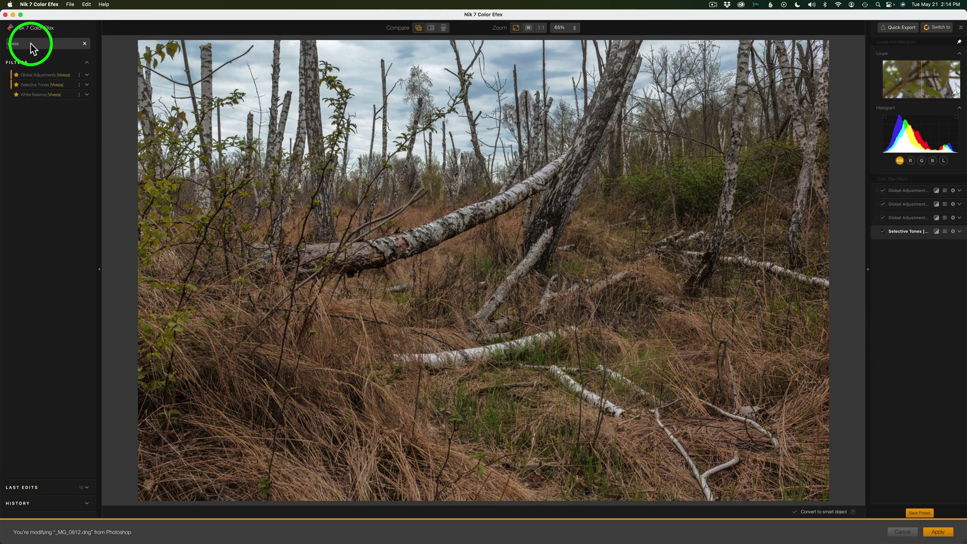
# - Search the filter library for "hsl", add the HSL filter and raise the Vibrancy of all colours to 44
pyautogui.click(84, 45)
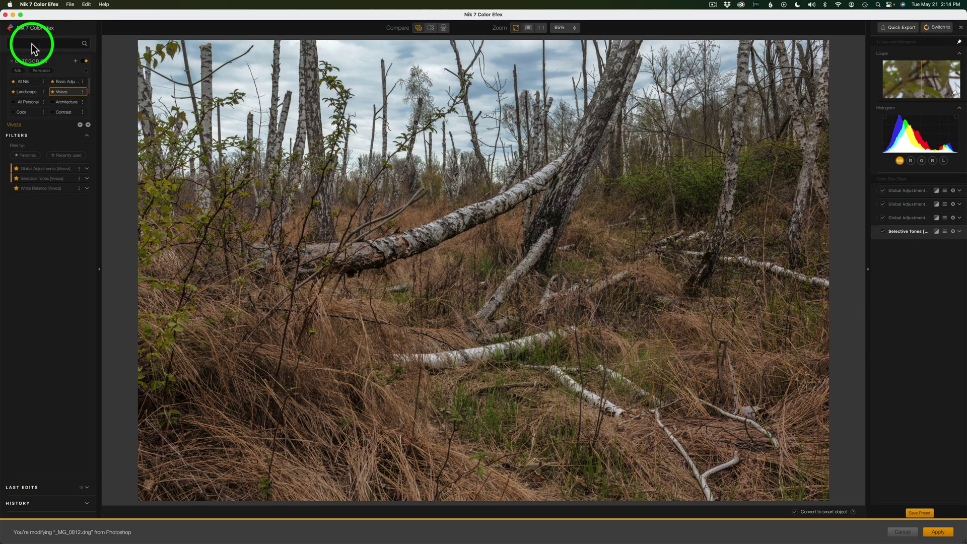
pyautogui.write('hsl')
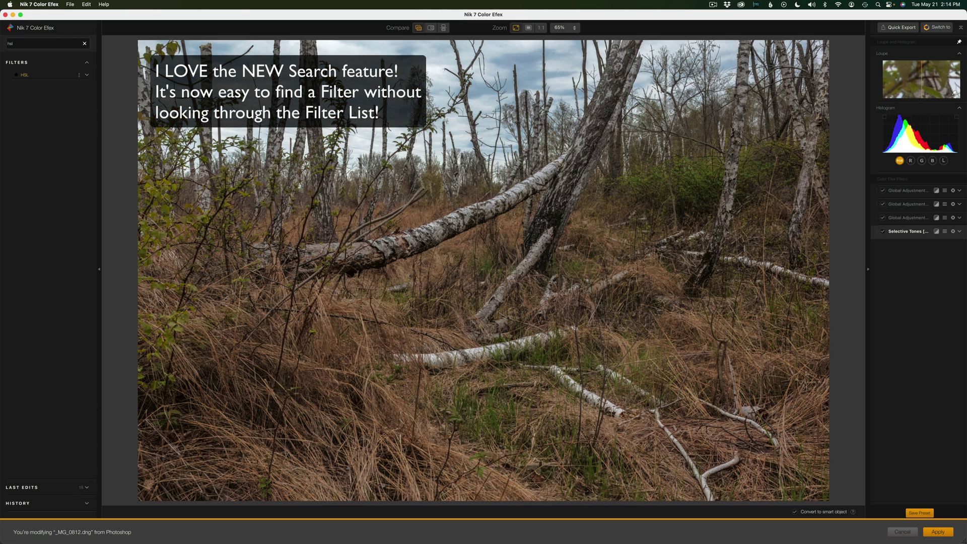
pyautogui.moveTo(45, 72)
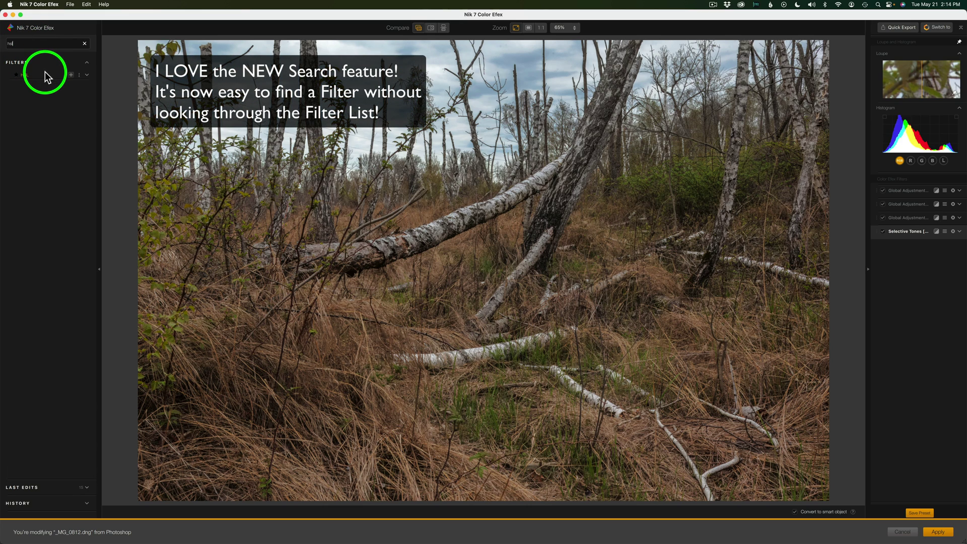
pyautogui.click(71, 74)
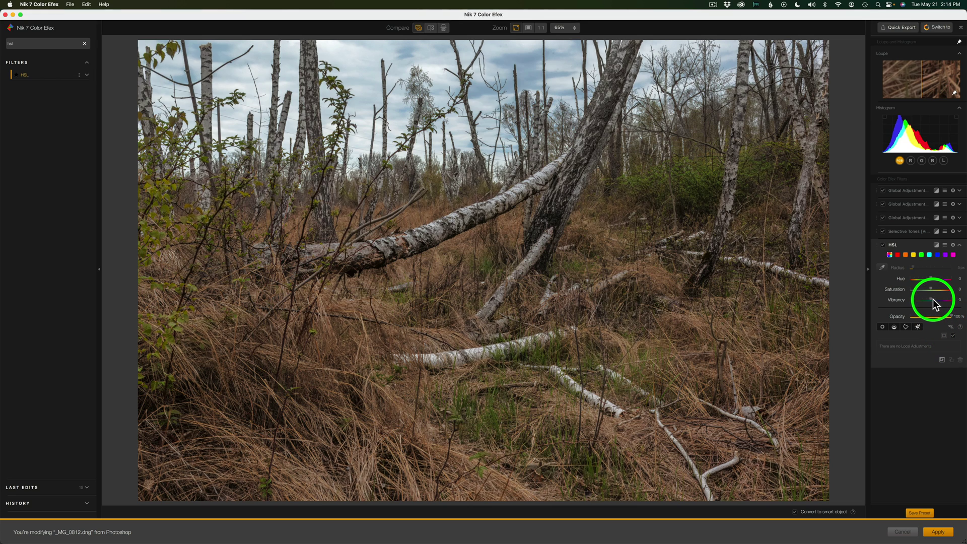
pyautogui.moveTo(930, 298); pyautogui.dragTo(939, 299)
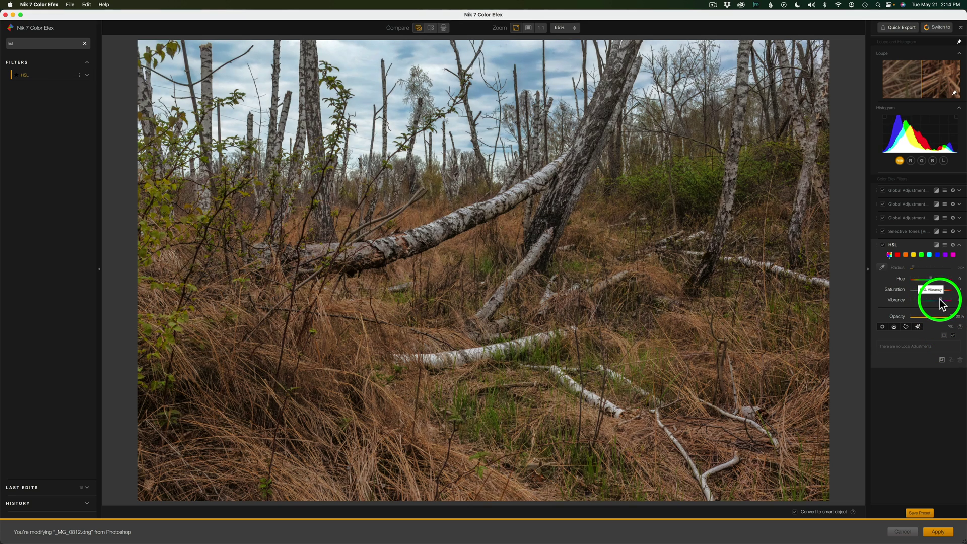
pyautogui.moveTo(940, 301); pyautogui.dragTo(939, 301)
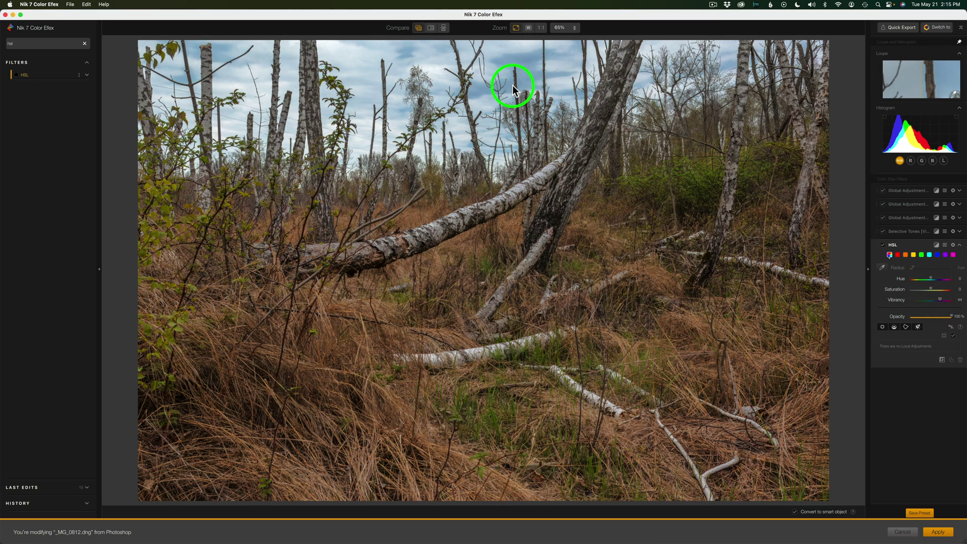
# - Lower the HSL filter's blue Saturation to -10 and compare the edited photo with the original
pyautogui.click(937, 255)
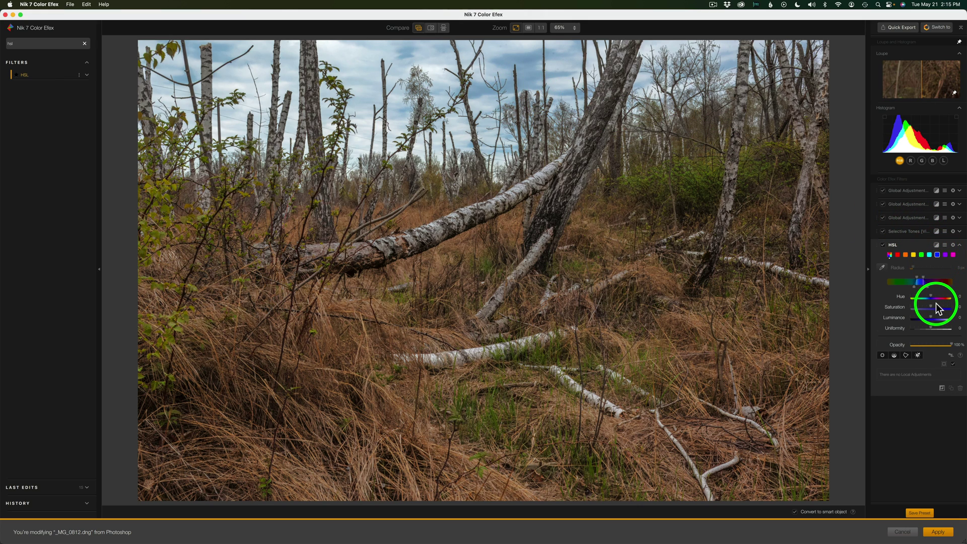
pyautogui.moveTo(930, 306); pyautogui.dragTo(929, 306)
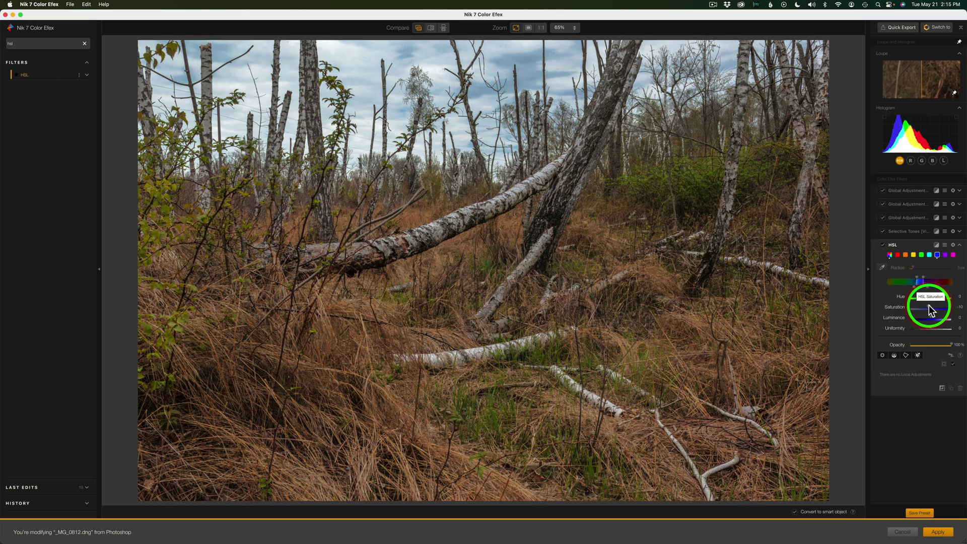
pyautogui.click(419, 28)
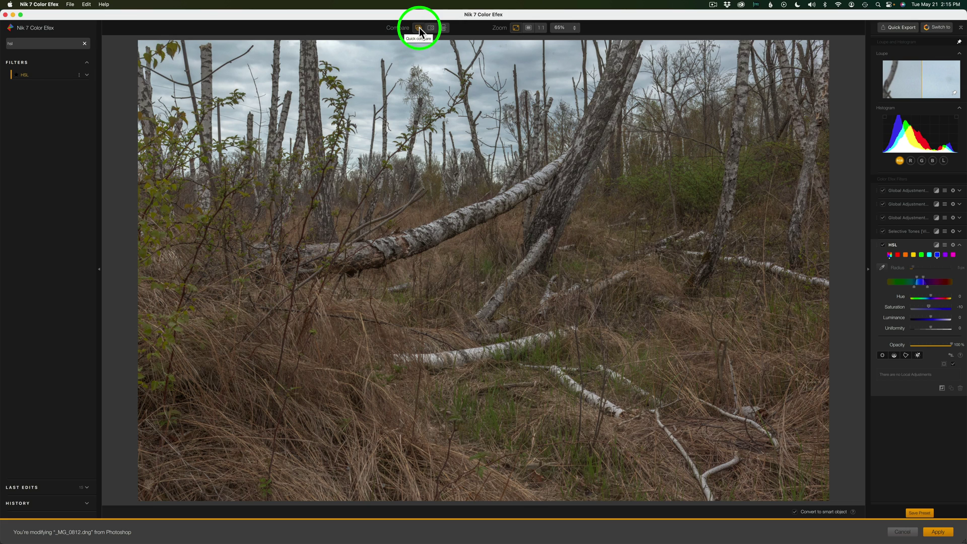
pyautogui.click(419, 28)
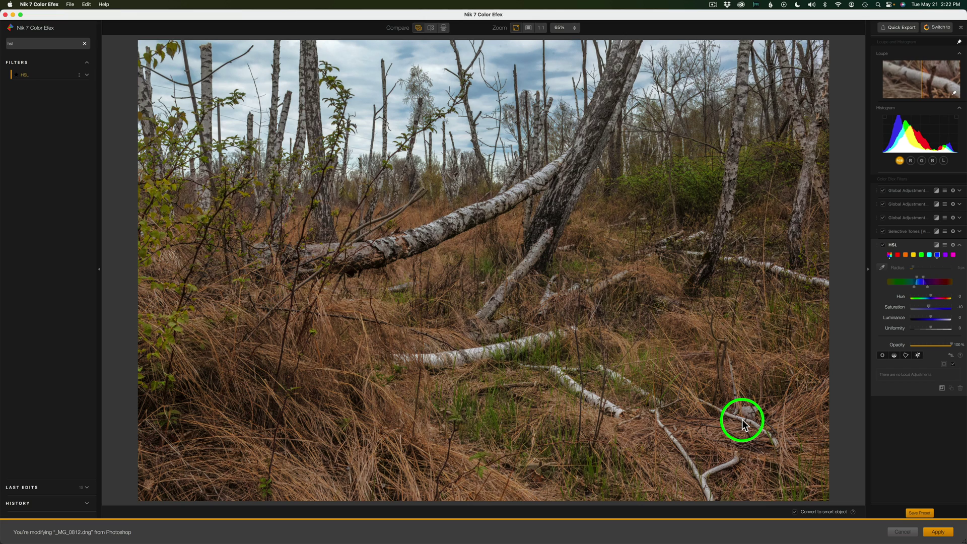
# - Apply the Color Efex edits to the photo in Photoshop and minimize the Nik Collection palette
pyautogui.click(938, 532)
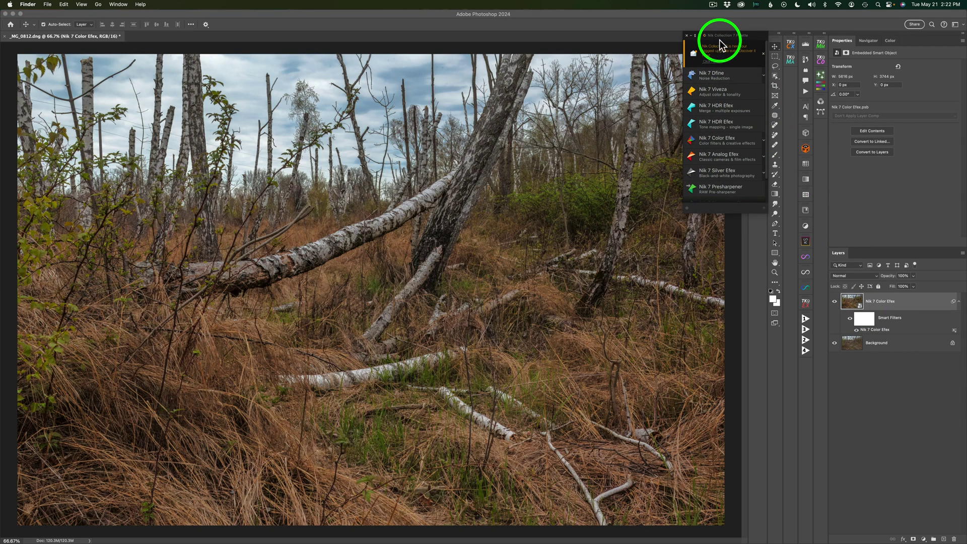
pyautogui.click(694, 36)
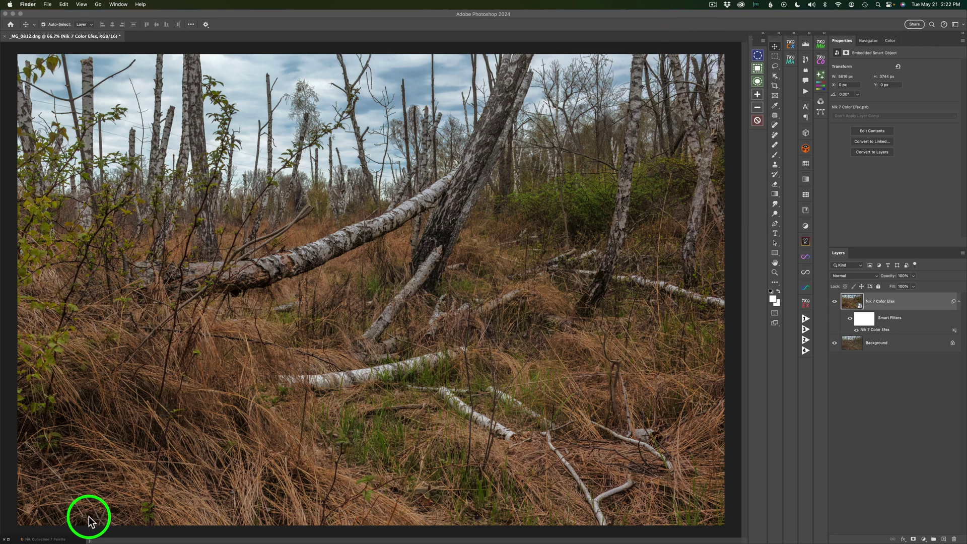
pyautogui.click(8, 540)
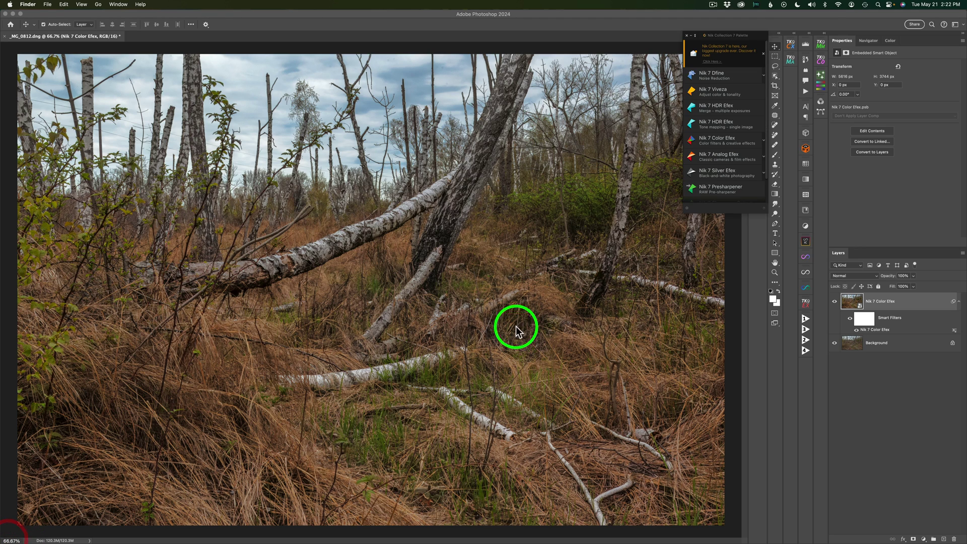
pyautogui.click(691, 37)
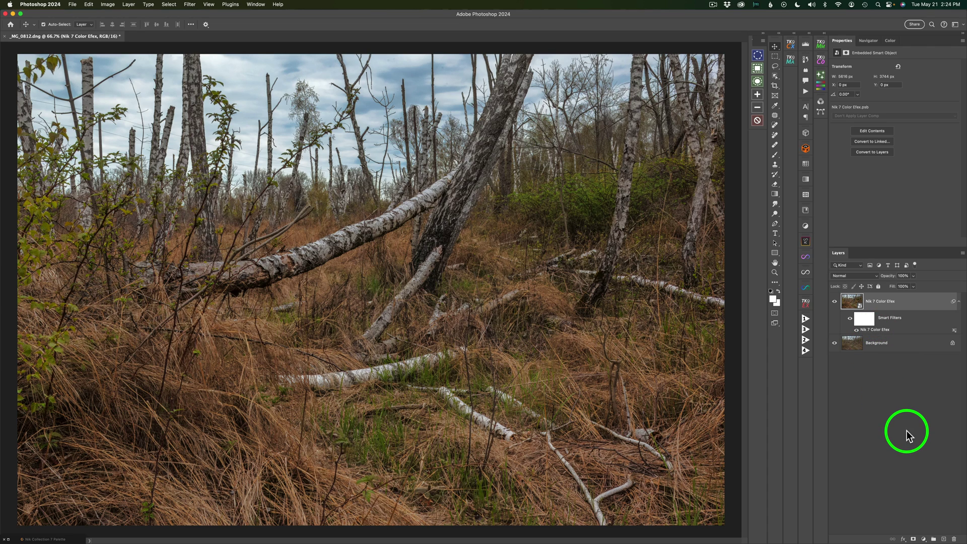
# - Compare the photo with the Nik 7 Color Efex layer hidden and shown
pyautogui.click(834, 303)
pyautogui.click(835, 303)
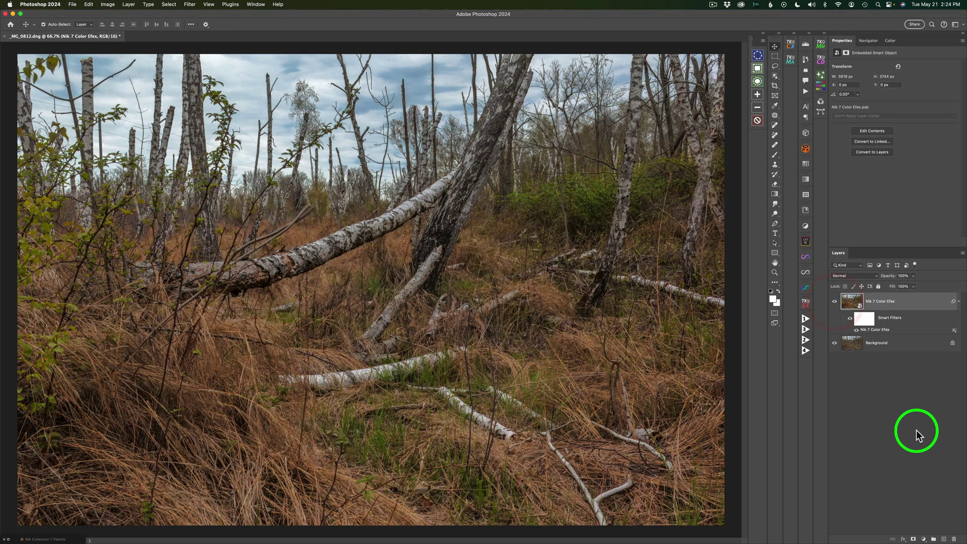